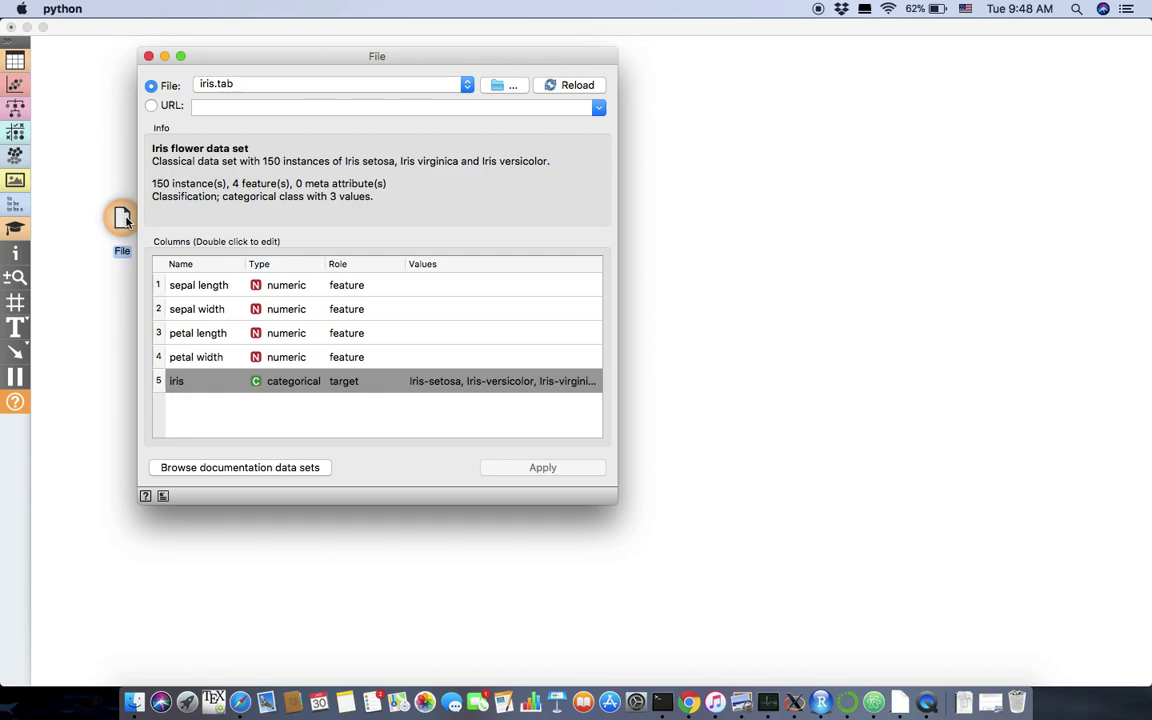
- Load house_train.csv (50 instances, 5 numeric features) in the File widget and close its dialog
click(465, 88)
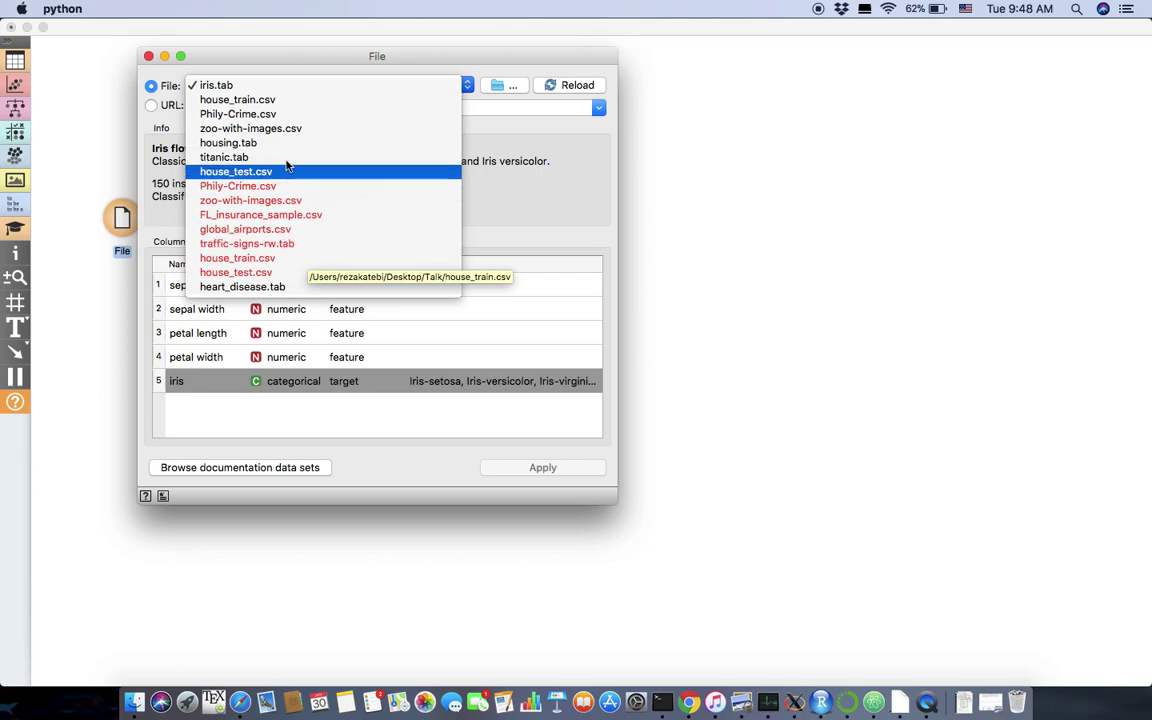
click(268, 100)
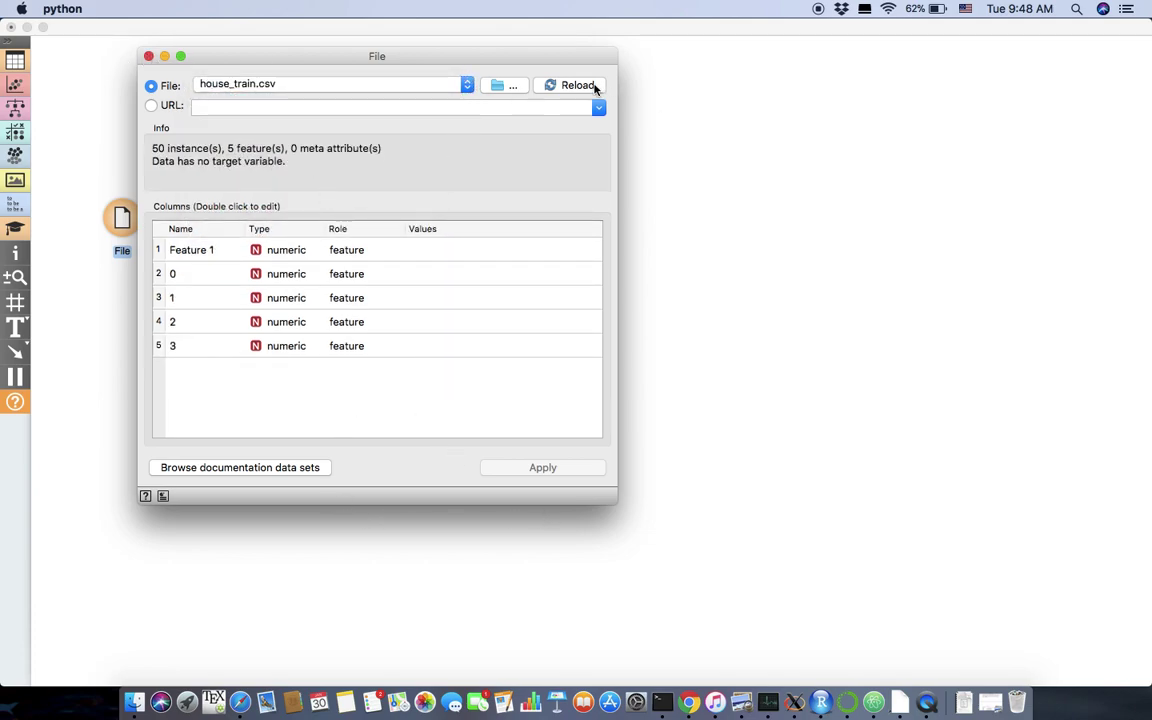
click(148, 57)
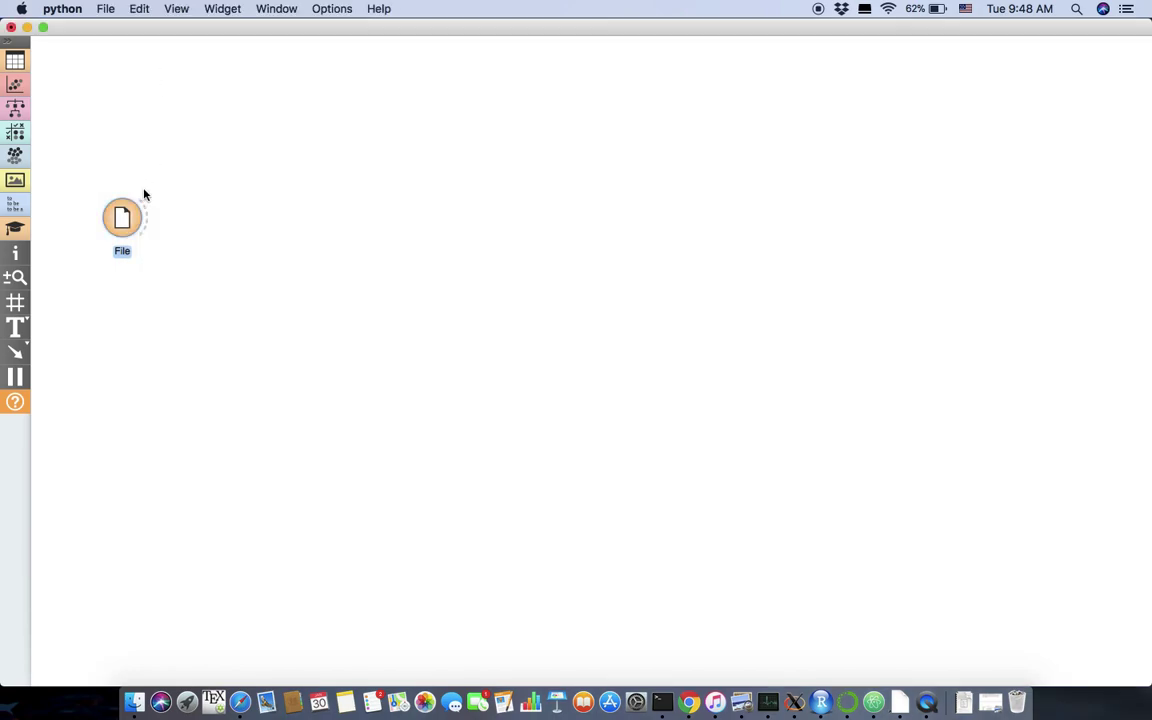
- Add a Data Table widget connected to the File widget's output
drag(144, 214, 159, 197)
drag(218, 152, 219, 153)
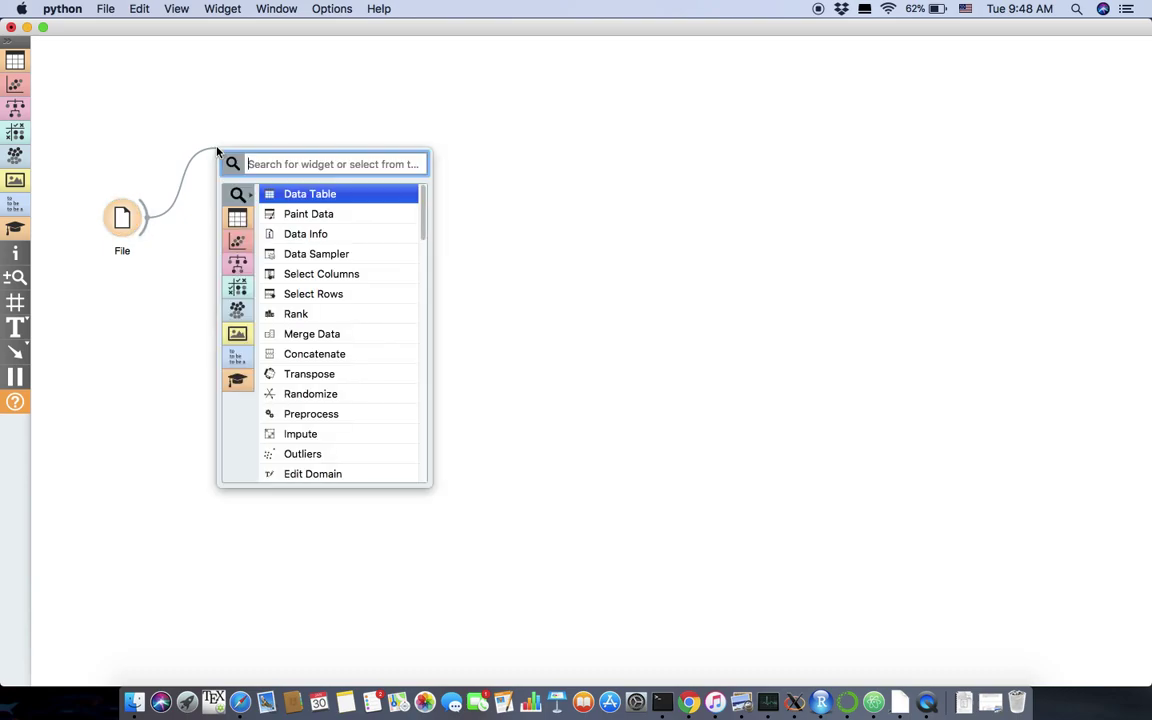
click(258, 194)
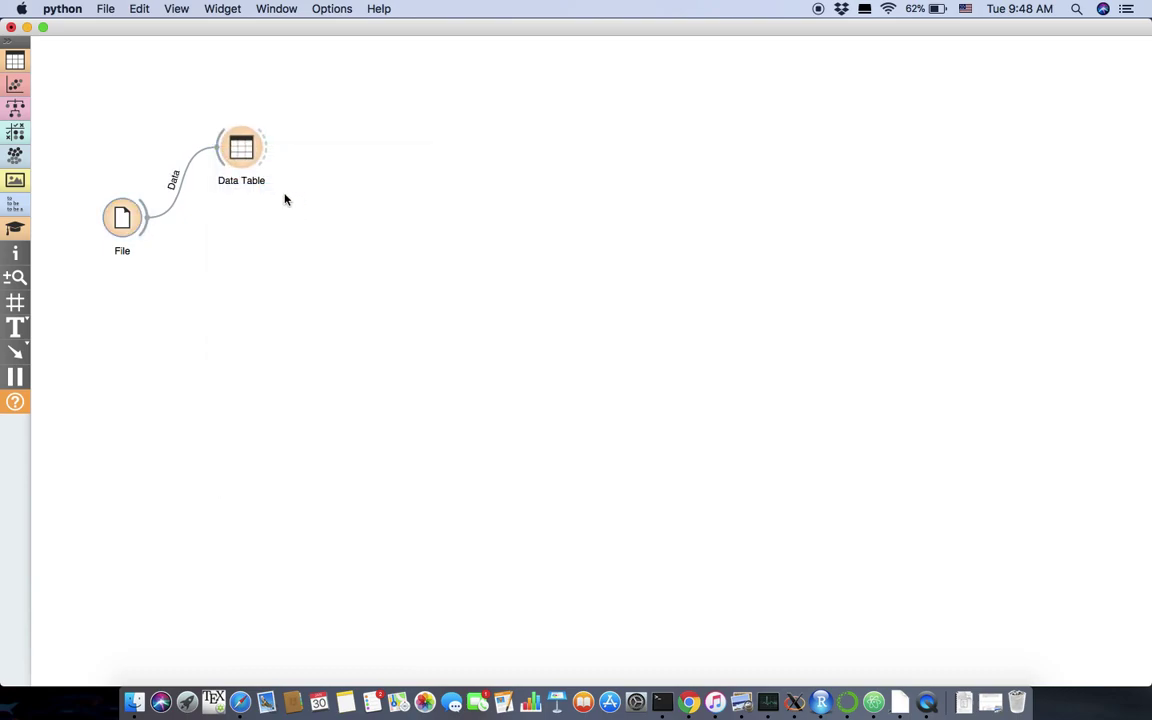
- Open the Data Table, scroll through the 50 house_train rows, then close it
double_click(220, 135)
scroll(521, 238, down, 4)
scroll(521, 242, down, 4)
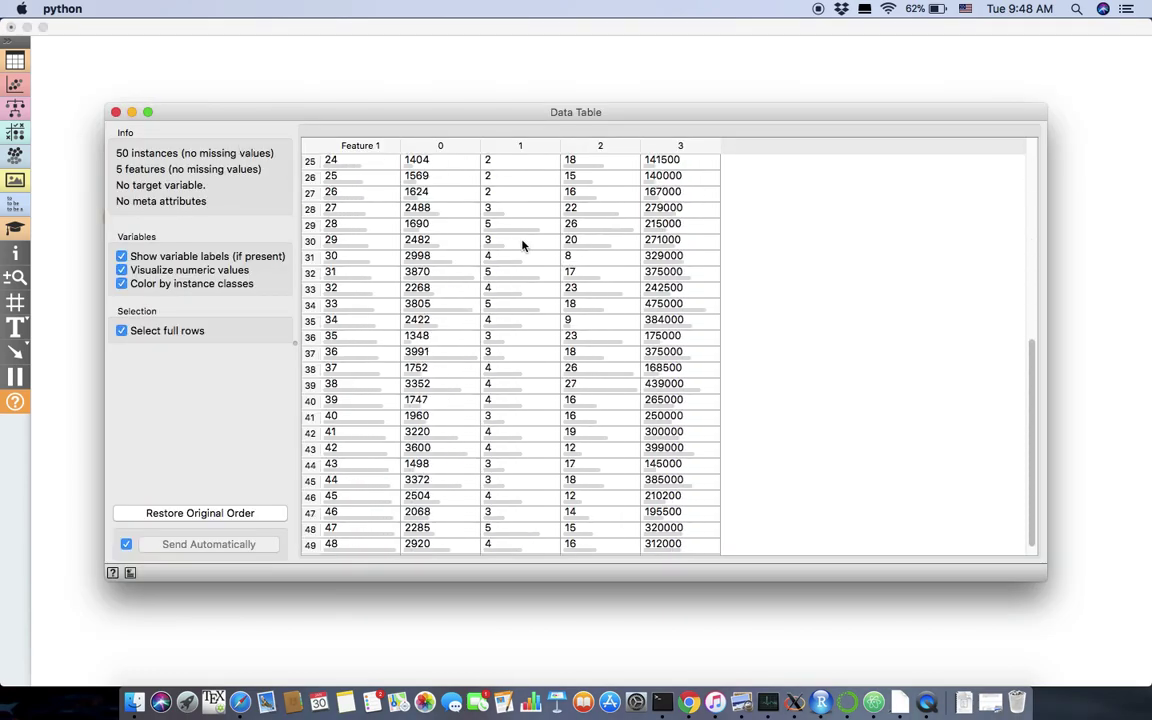
scroll(524, 244, up, 8)
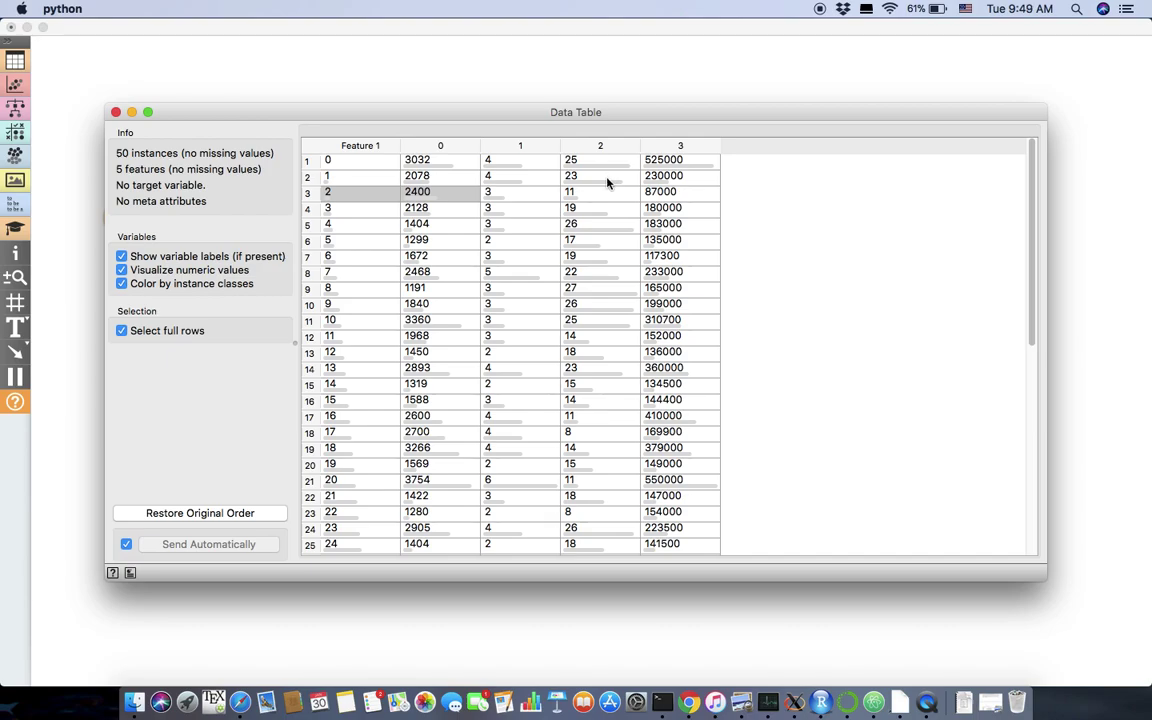
scroll(675, 215, down, 4)
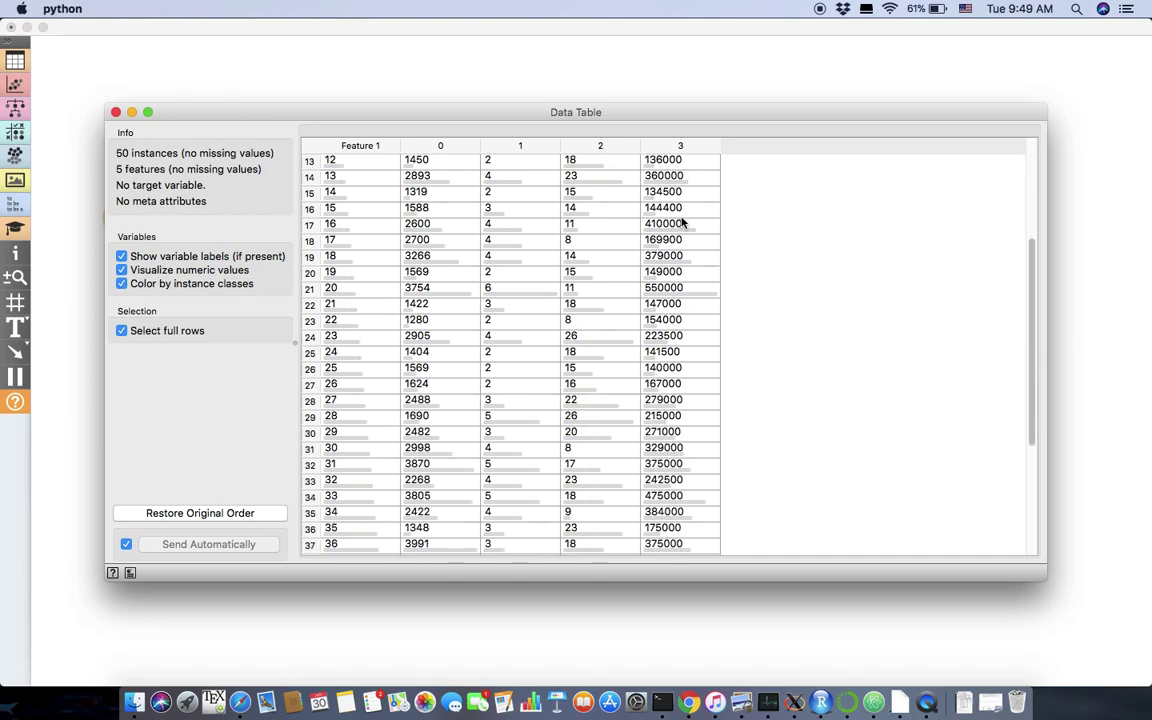
scroll(683, 222, down, 4)
scroll(683, 222, up, 8)
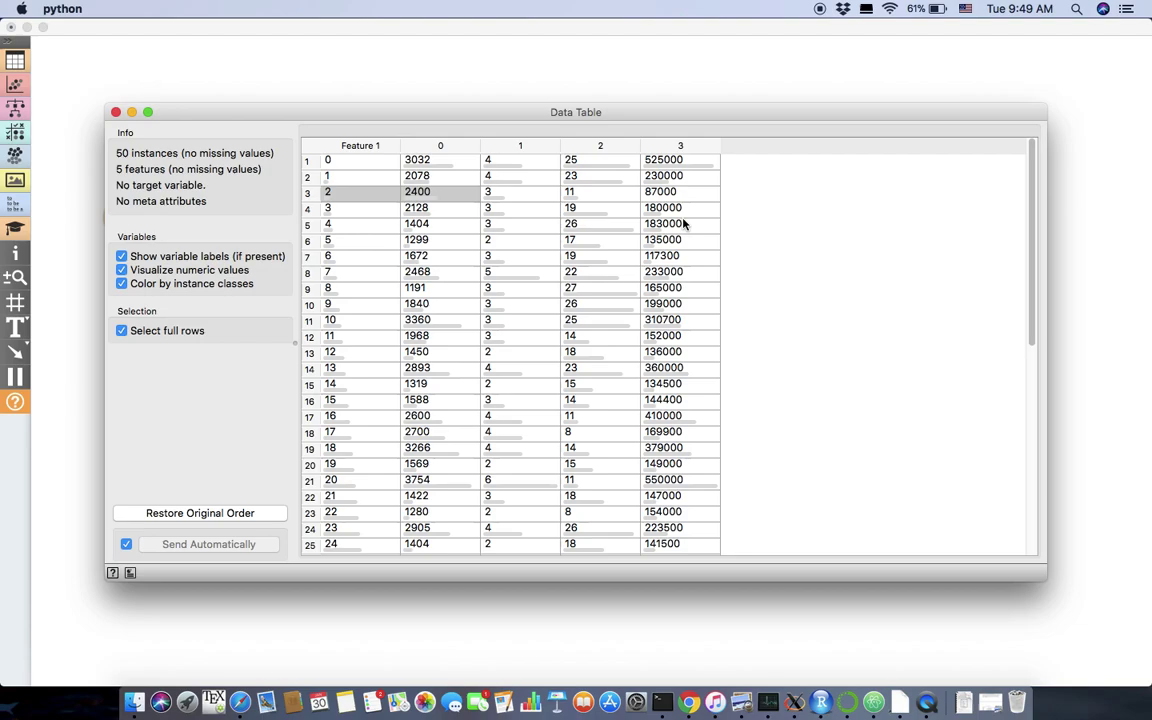
click(116, 112)
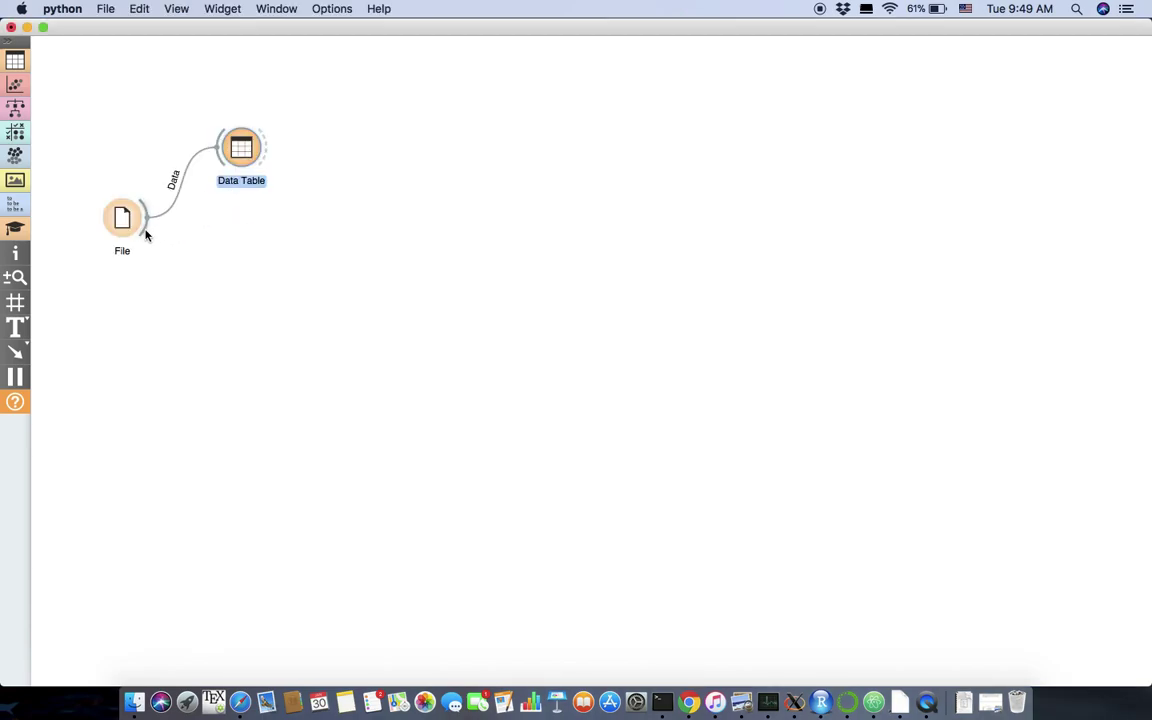
- Add a Select Columns widget linked to File's output via the 'sel' search
drag(147, 230, 201, 291)
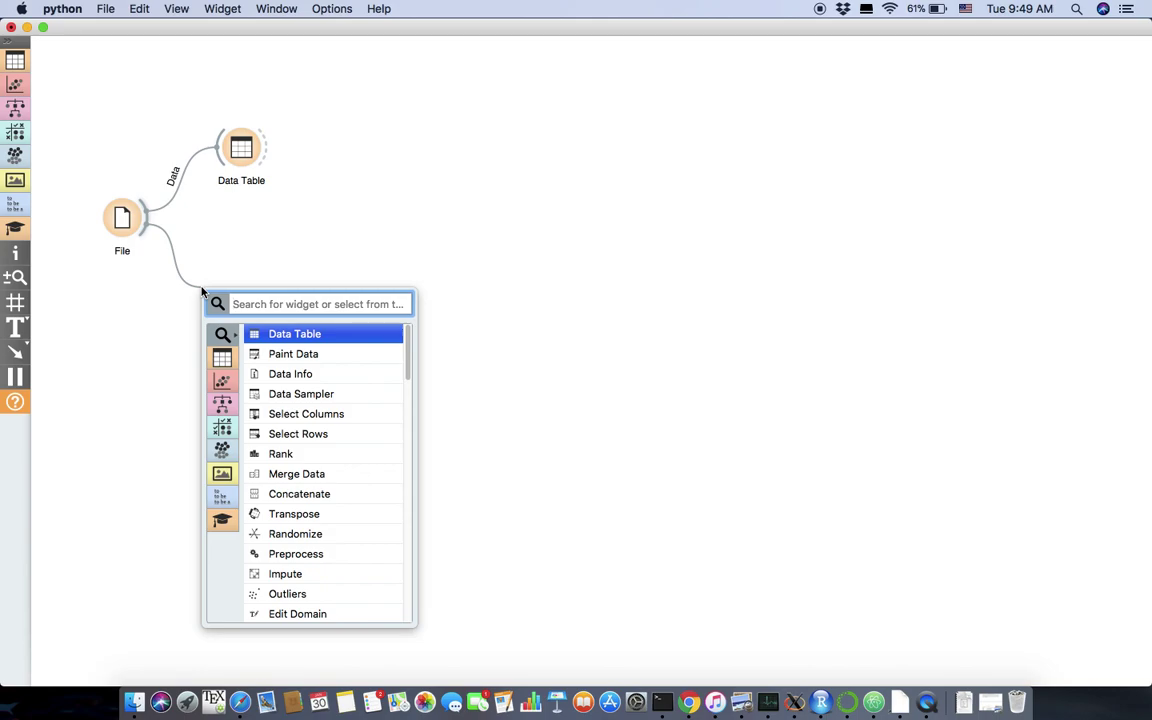
text(sel)
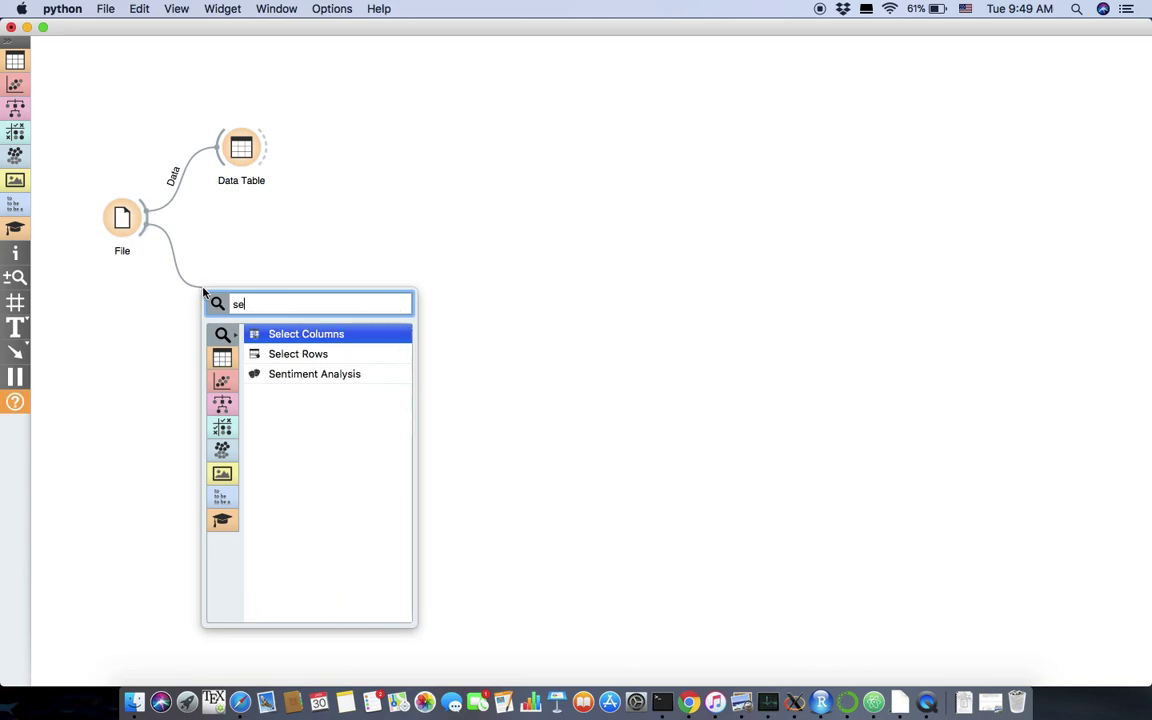
key(Return)
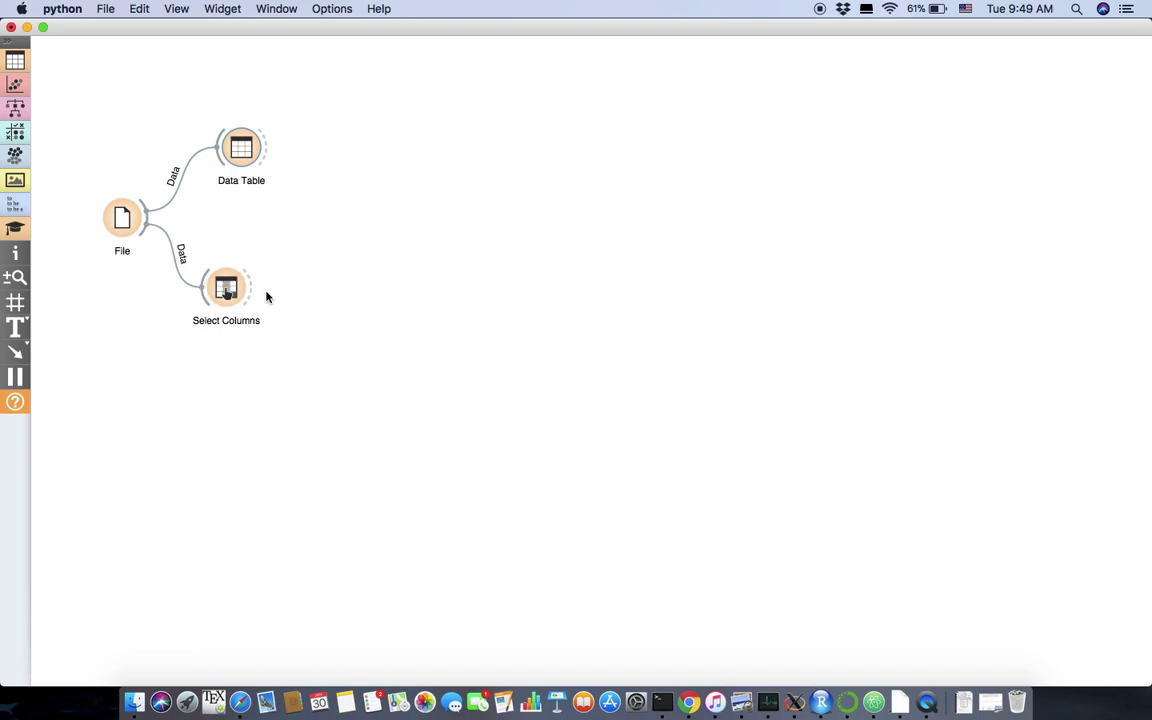
- Open Select Columns and arrange it beside the Data Table window to compare data
double_click(228, 289)
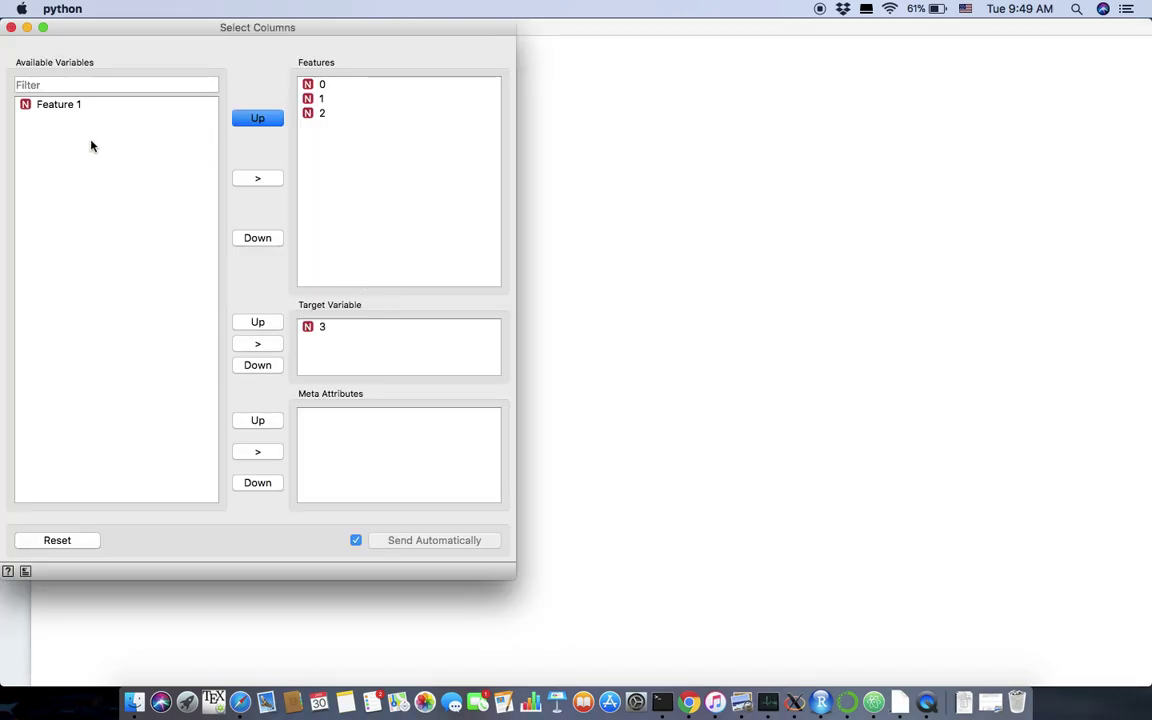
drag(165, 27, 713, 76)
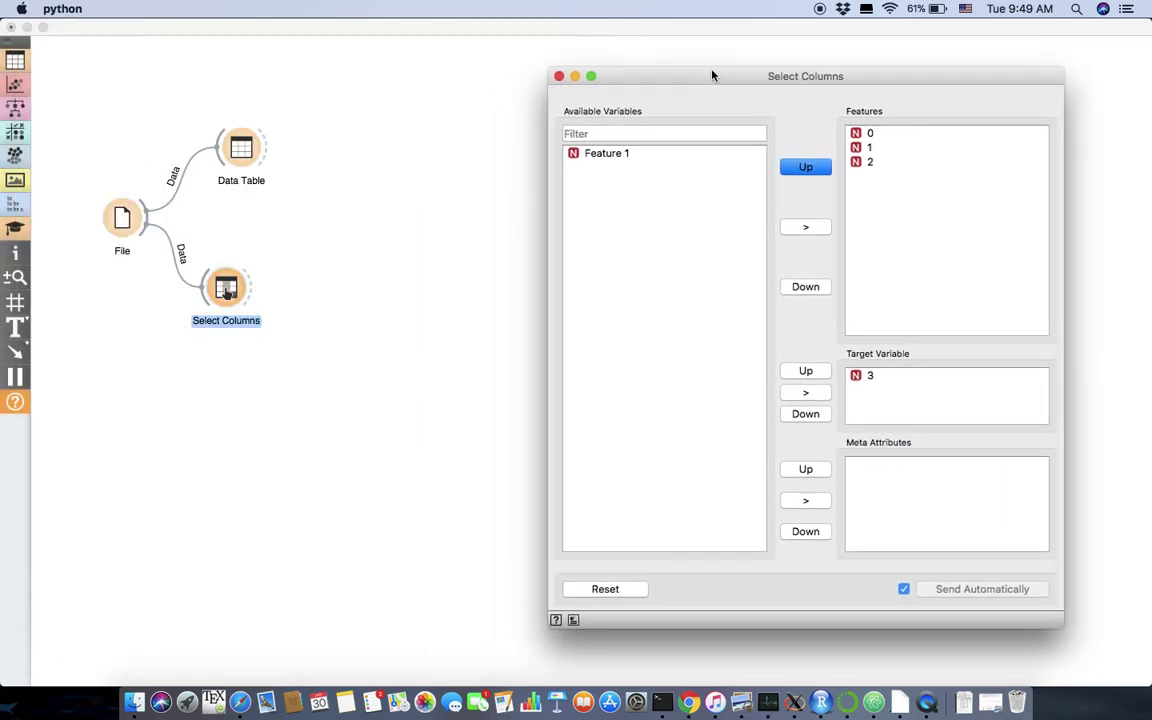
double_click(240, 149)
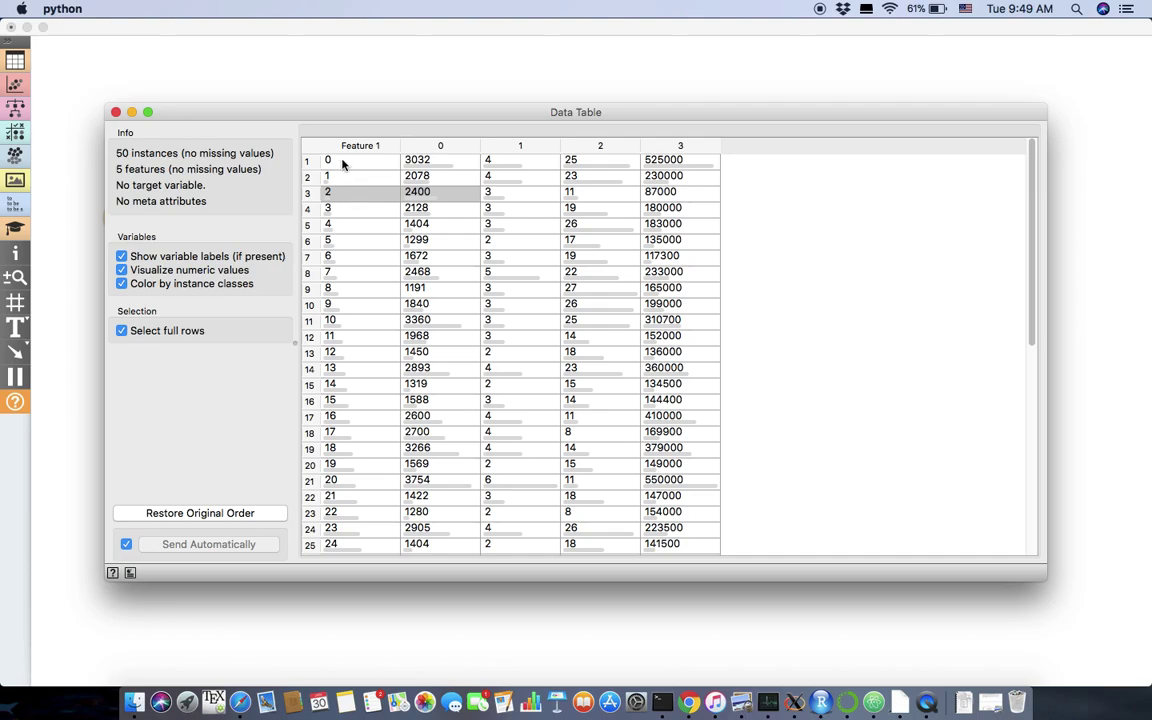
scroll(355, 250, down, 8)
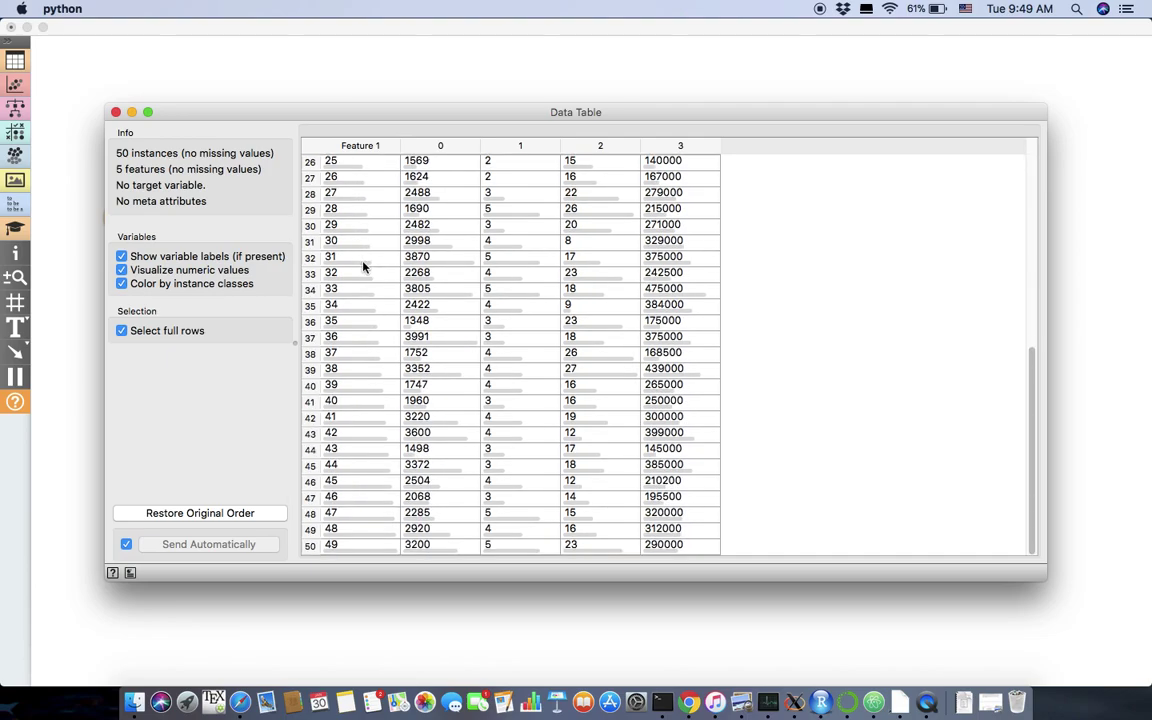
scroll(363, 263, up, 6)
key(ctrl+Up)
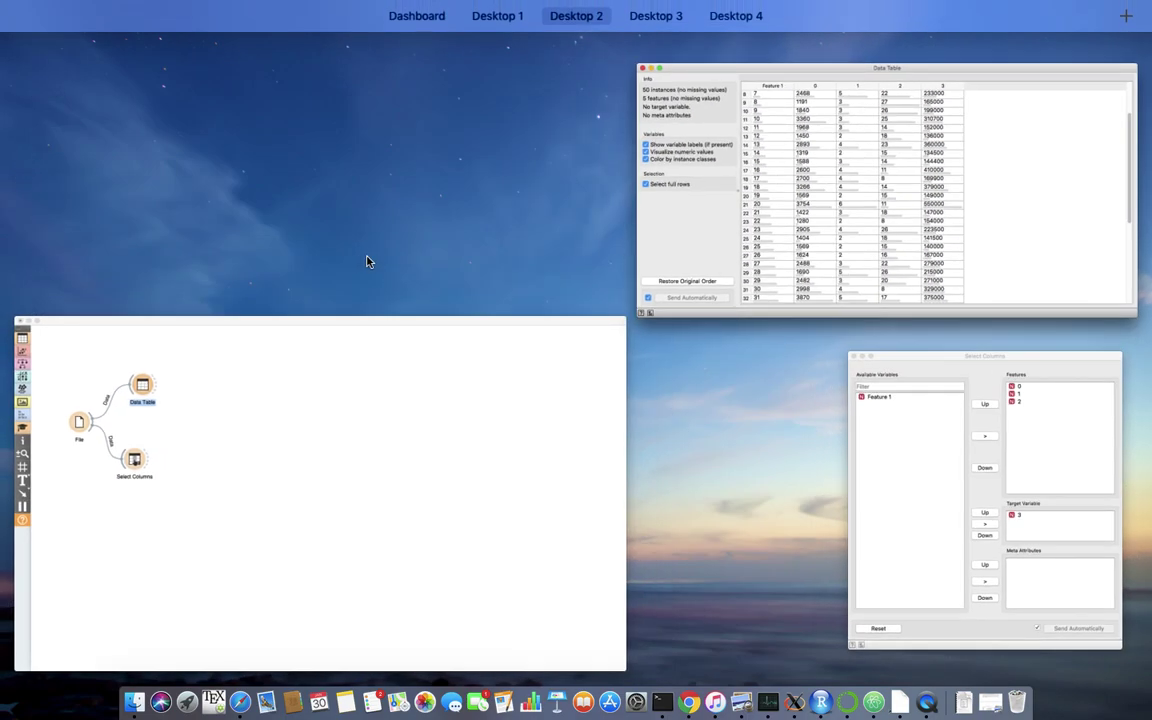
click(1018, 399)
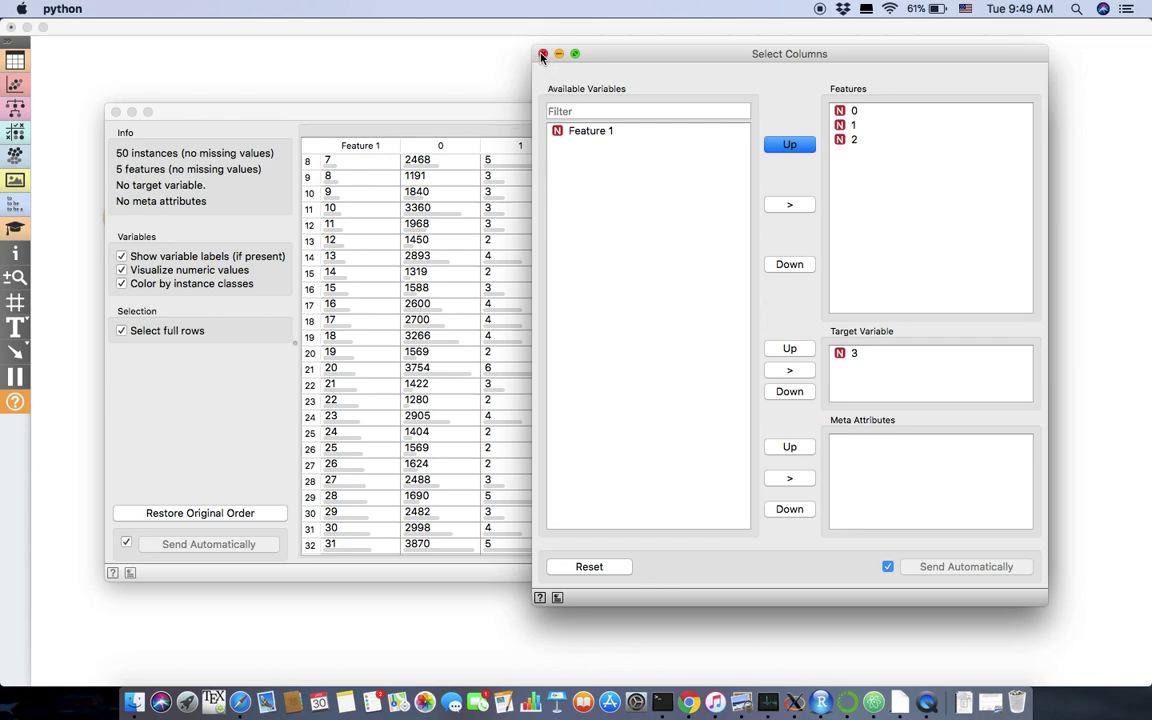
drag(630, 62, 444, 80)
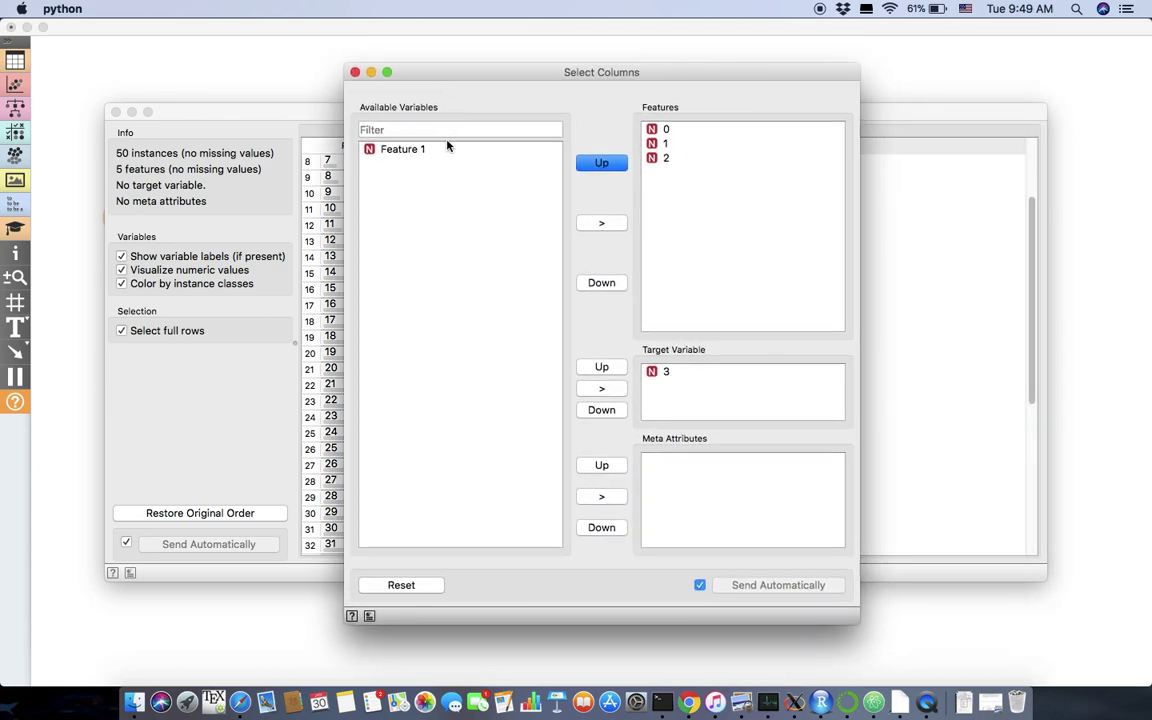
- After a Reset, move Feature 1 to Available Variables and column 3 to Target Variable
drag(427, 152, 700, 196)
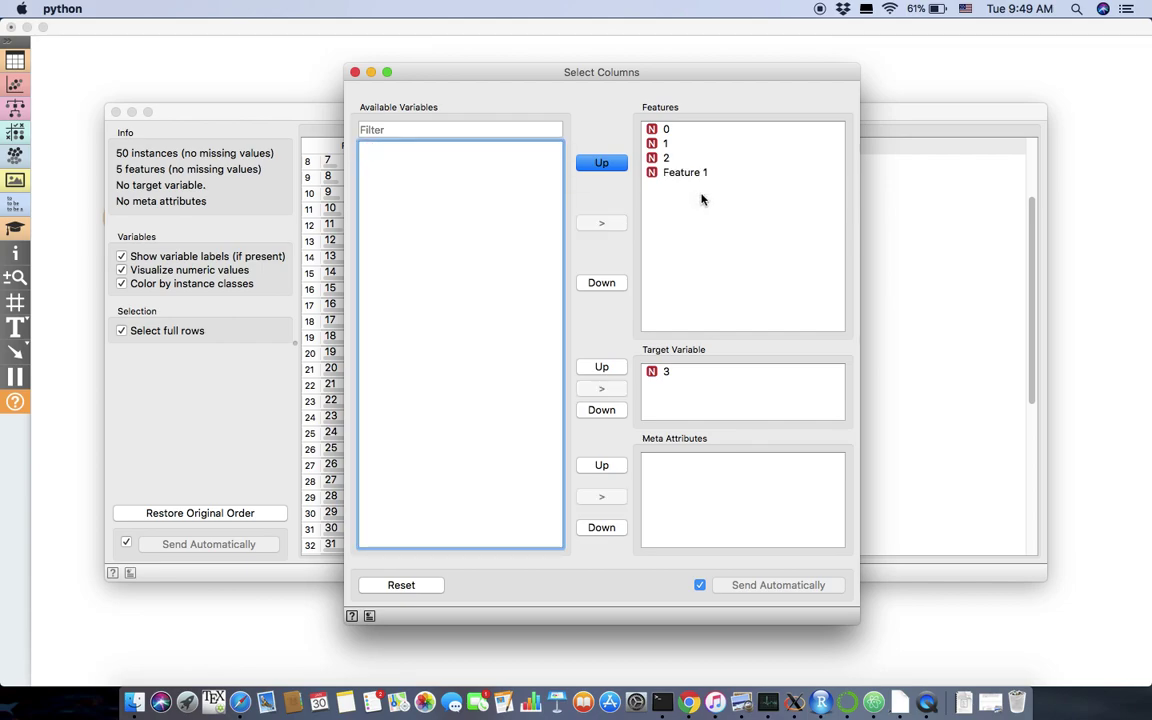
drag(667, 372, 685, 244)
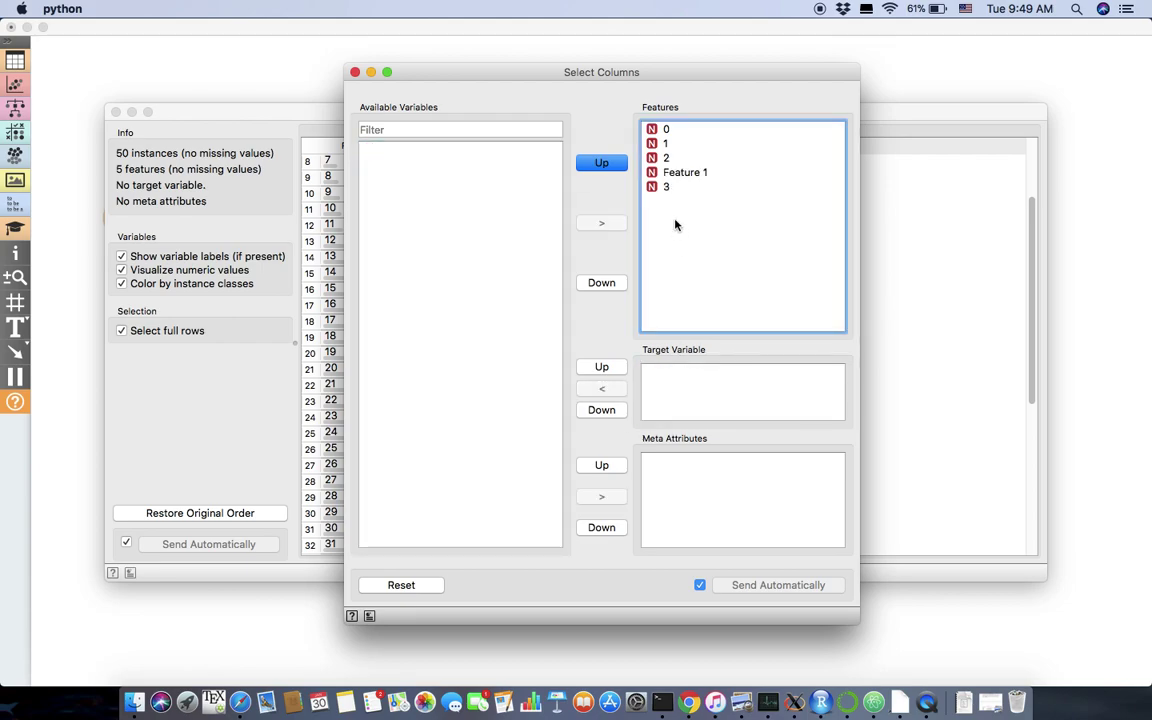
drag(665, 187, 668, 384)
drag(673, 176, 406, 207)
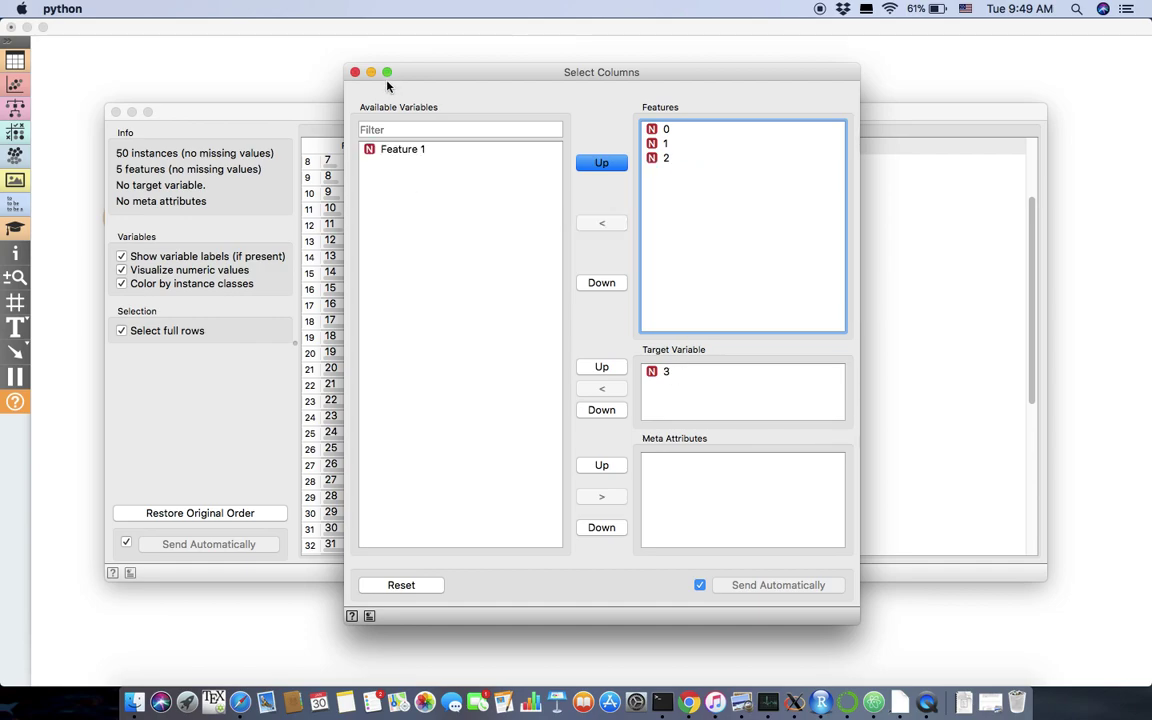
click(404, 585)
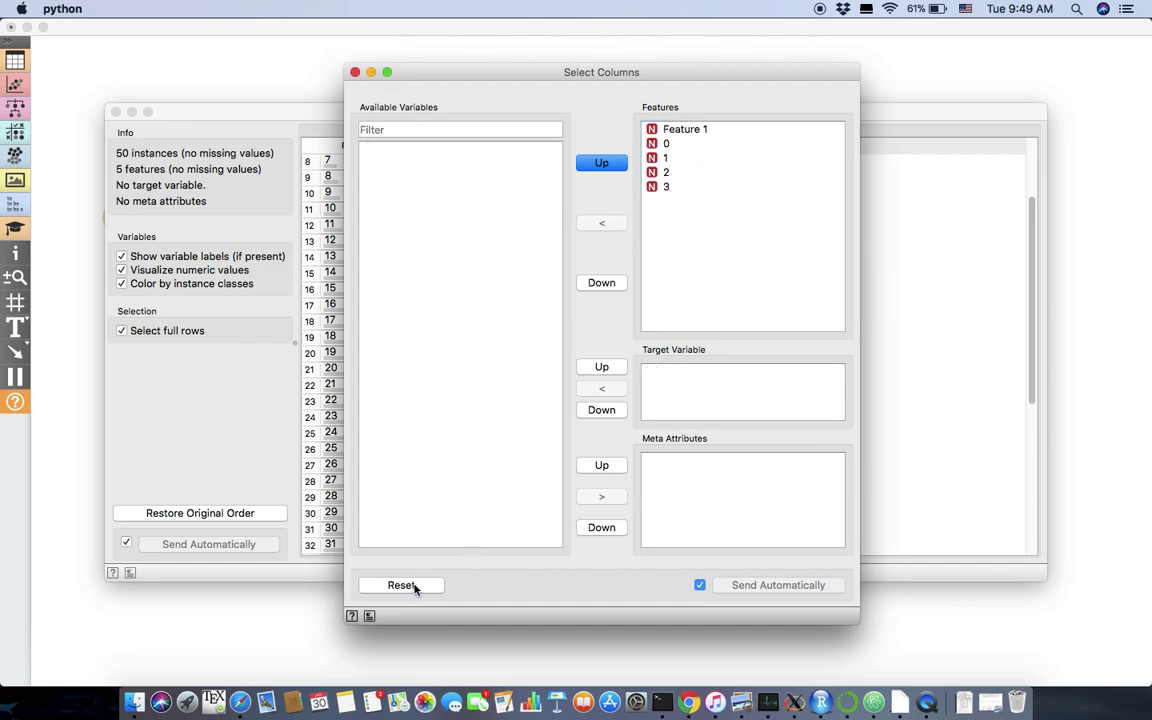
drag(681, 129, 501, 195)
drag(649, 179, 653, 373)
click(353, 72)
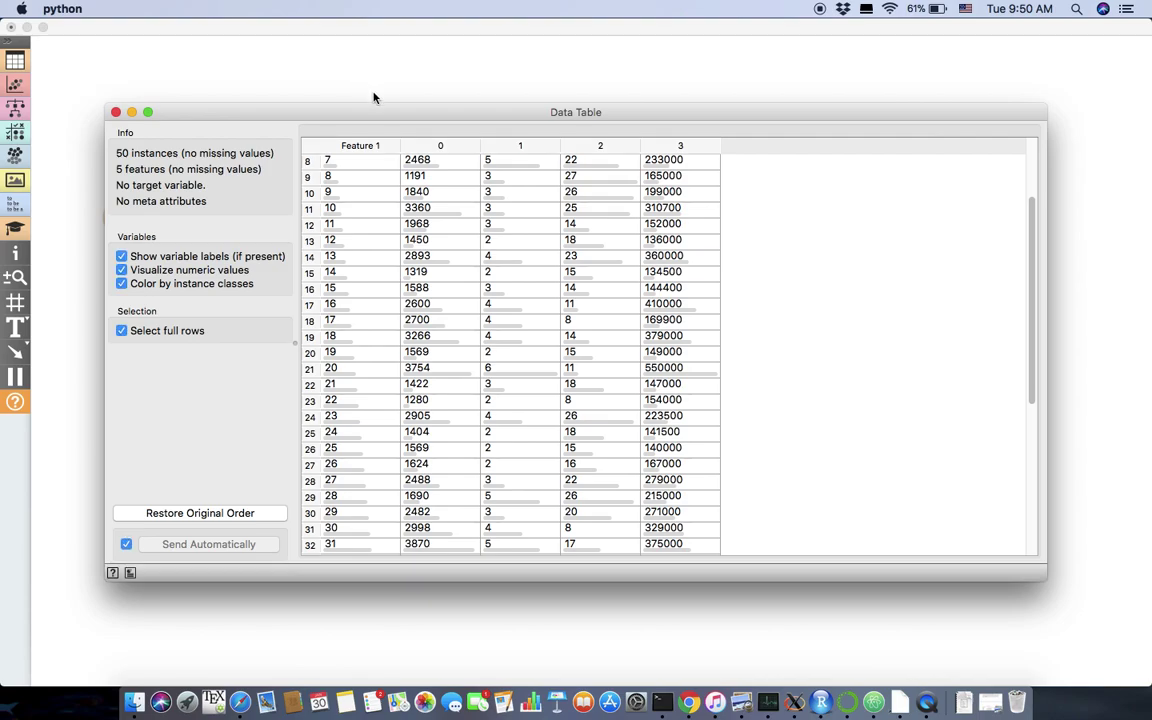
- Add Data Table (1) fed by the Select Columns output
click(116, 112)
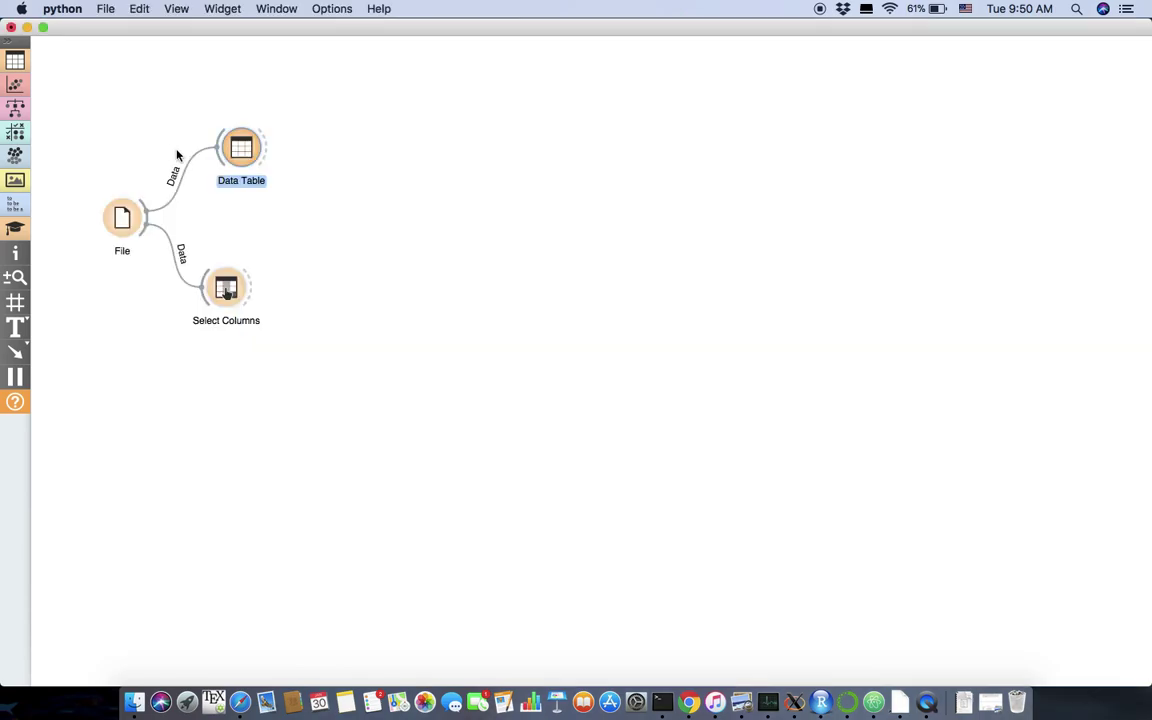
drag(249, 305, 320, 318)
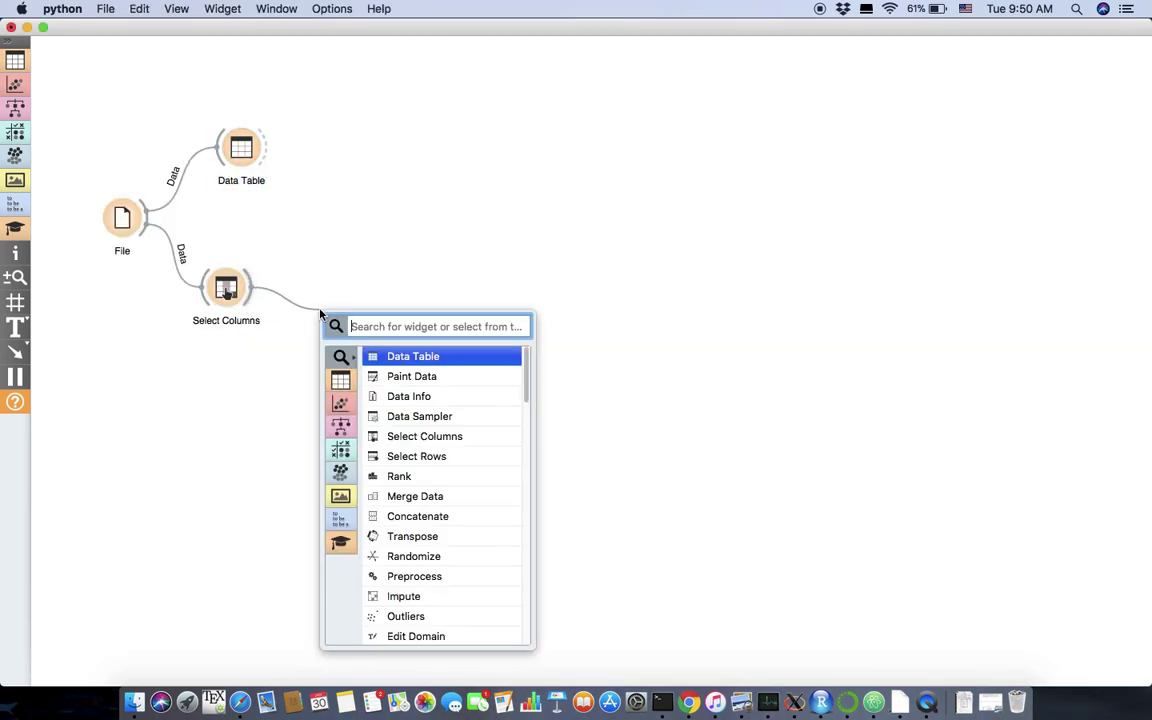
click(365, 350)
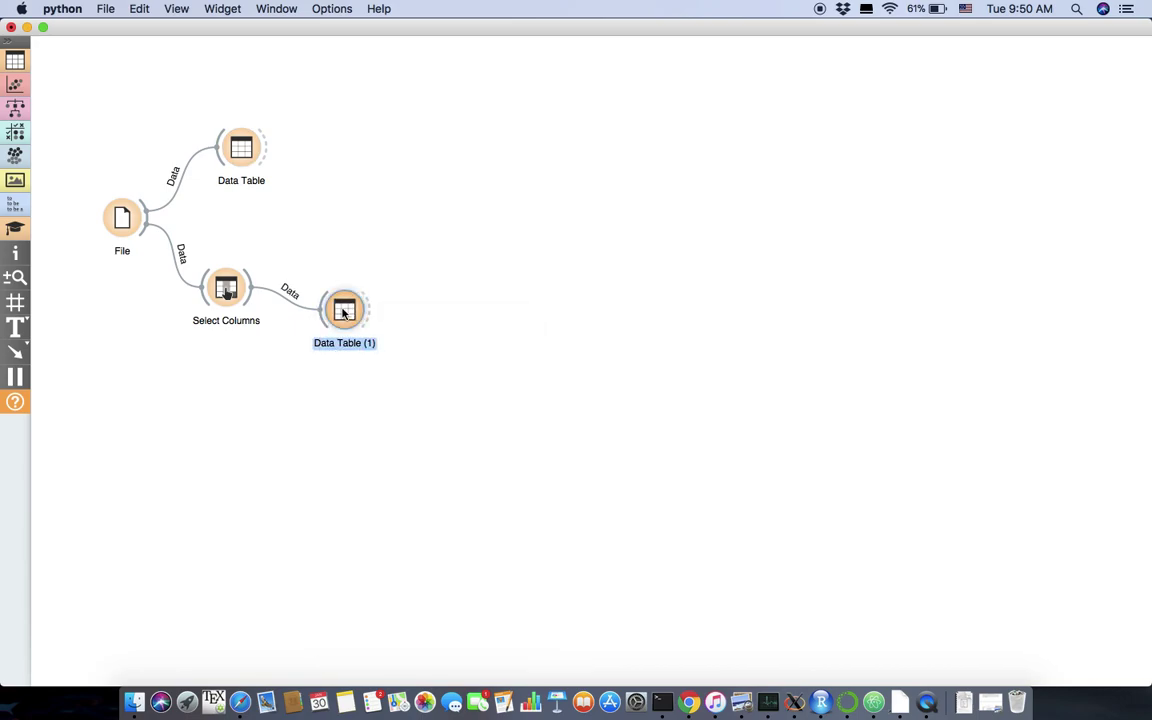
- Inspect Data Table (1): 50 instances, 3 features, continuous target 3, then close it
double_click(342, 306)
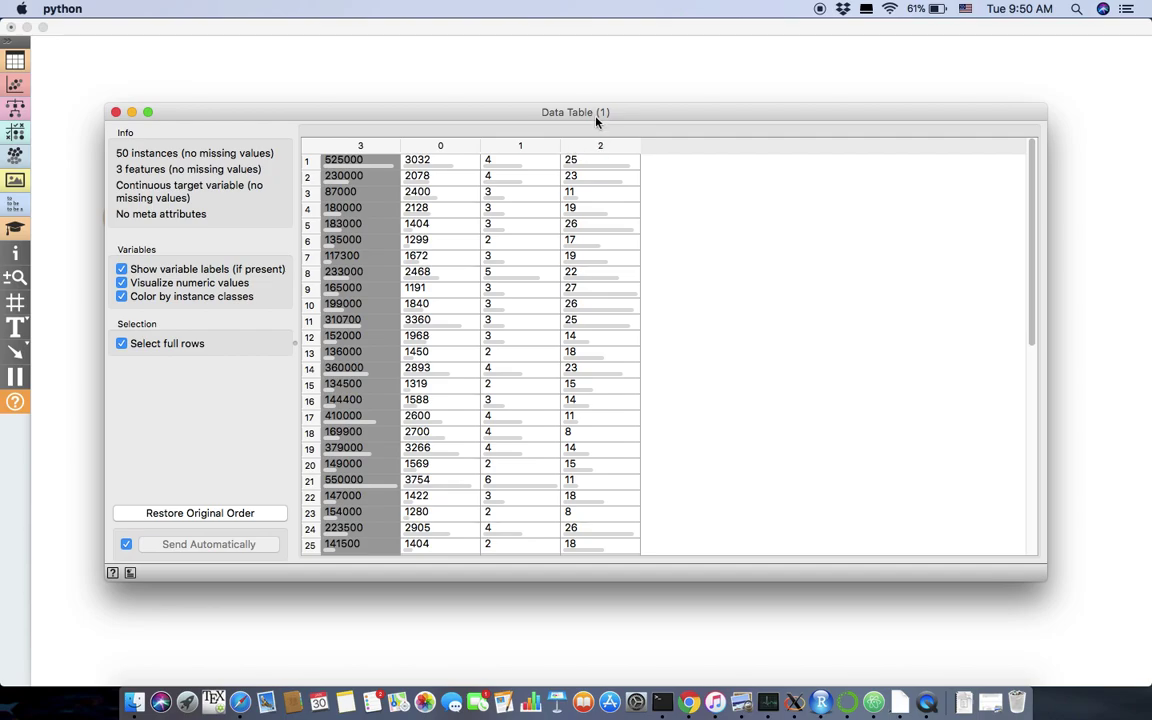
scroll(625, 265, down, 5)
scroll(625, 265, down, 3)
scroll(625, 272, up, 8)
click(116, 112)
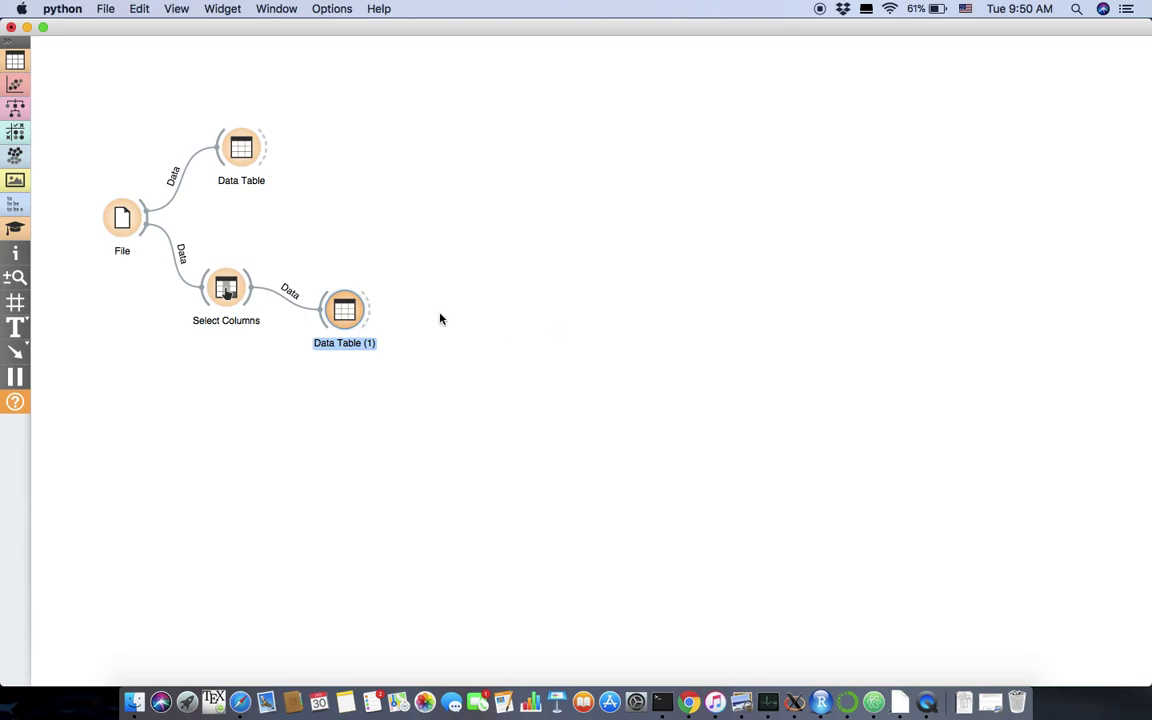
- Add a Linear Regression widget from Data Table (1) by searching 'Linear', placed nearby
drag(373, 311, 540, 314)
text(Linr)
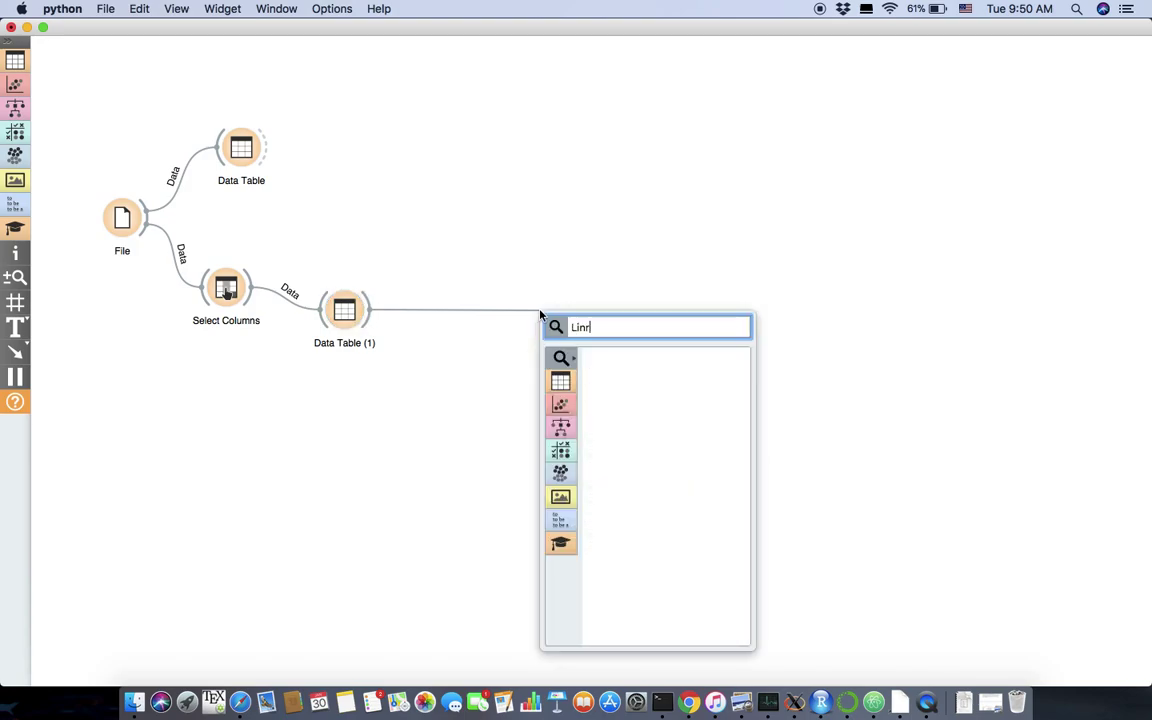
key(BackSpace)
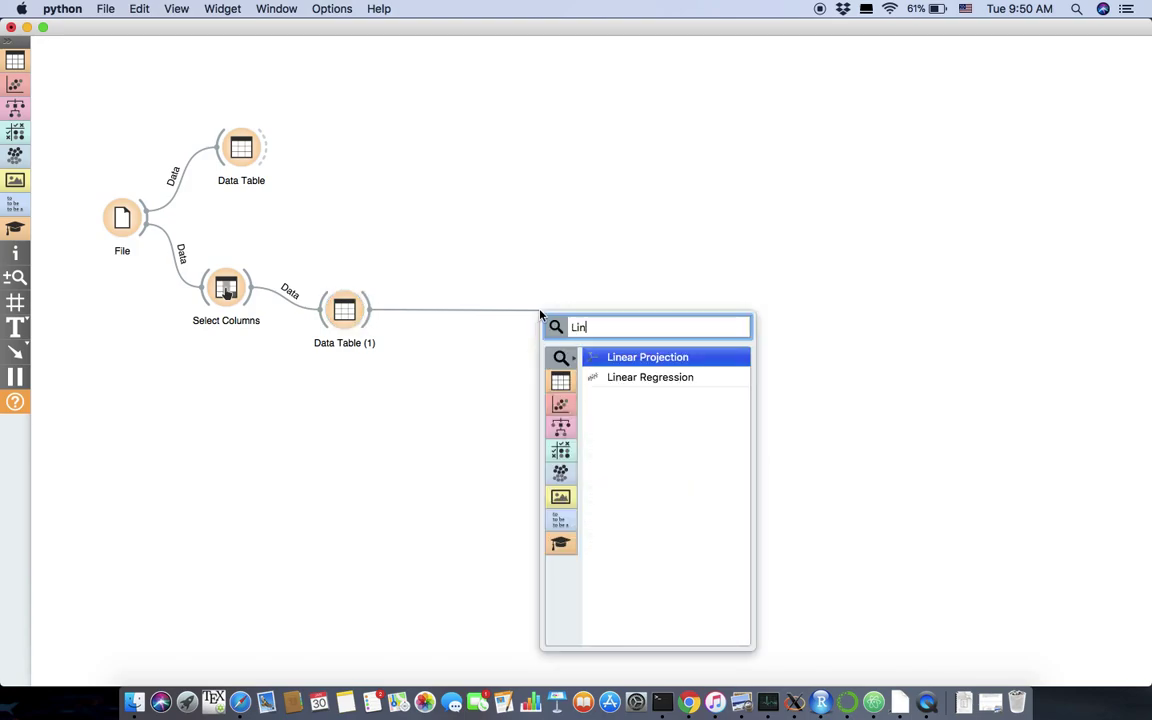
text(ear)
key(Down)
key(Return)
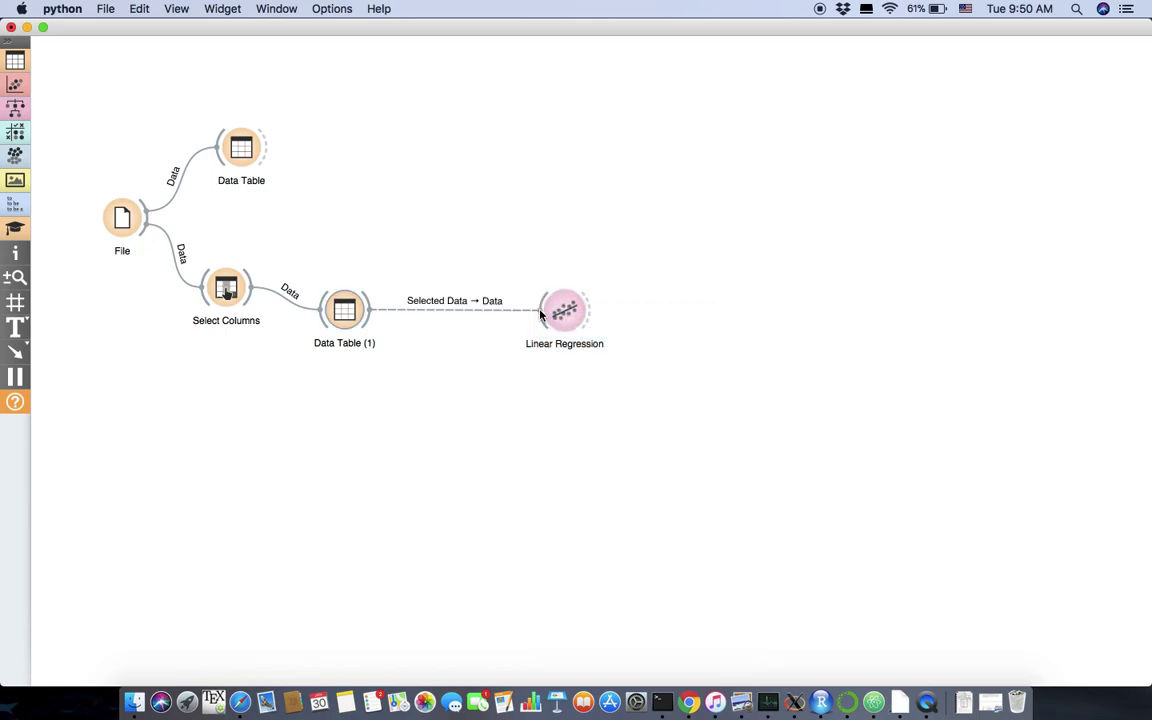
drag(570, 317, 514, 311)
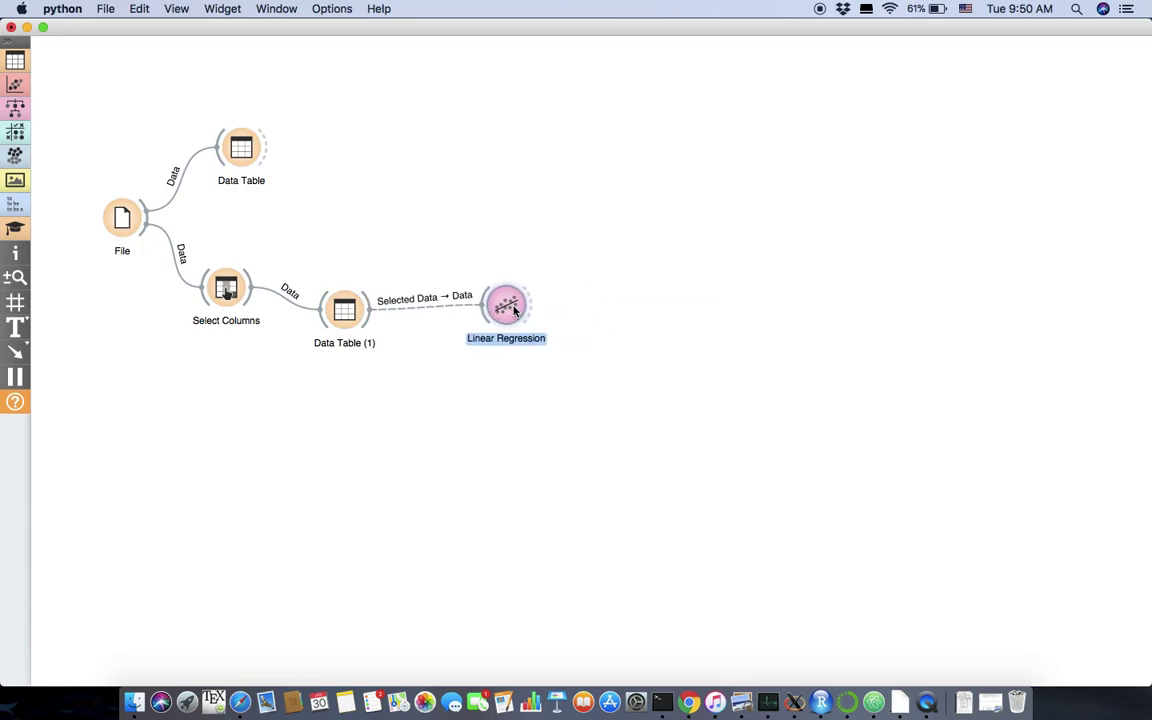
- Rewire the Data Table (1) → Linear Regression link from Selected Data to Data
double_click(448, 314)
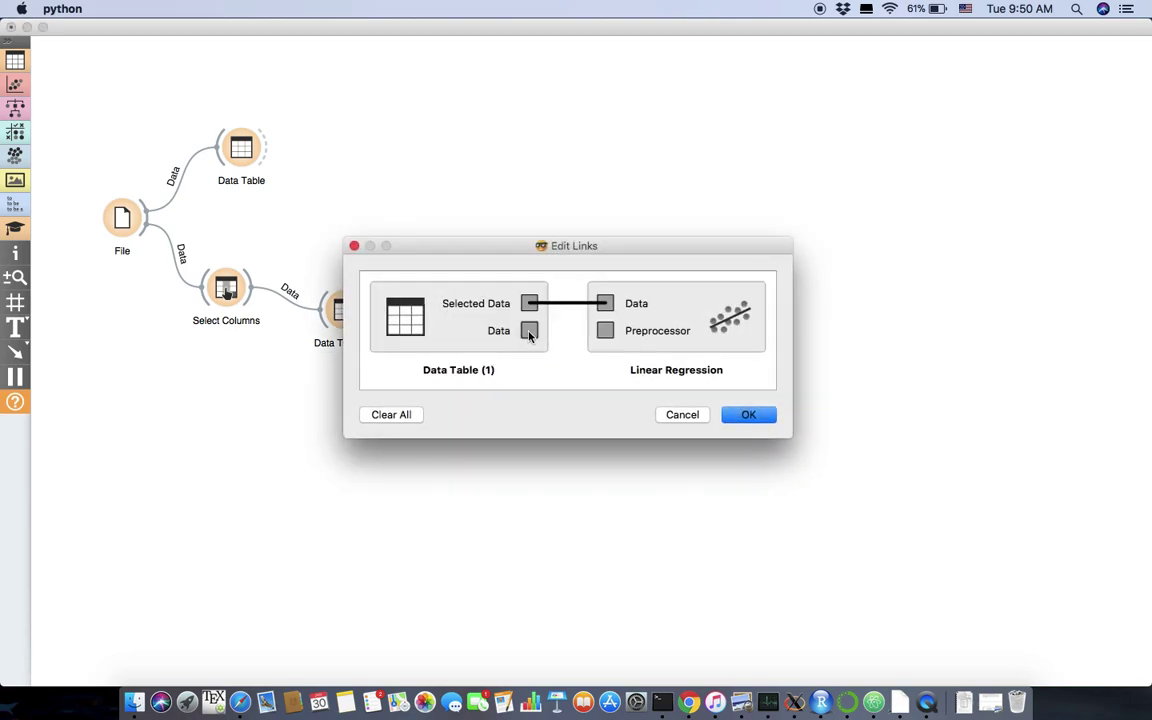
click(703, 418)
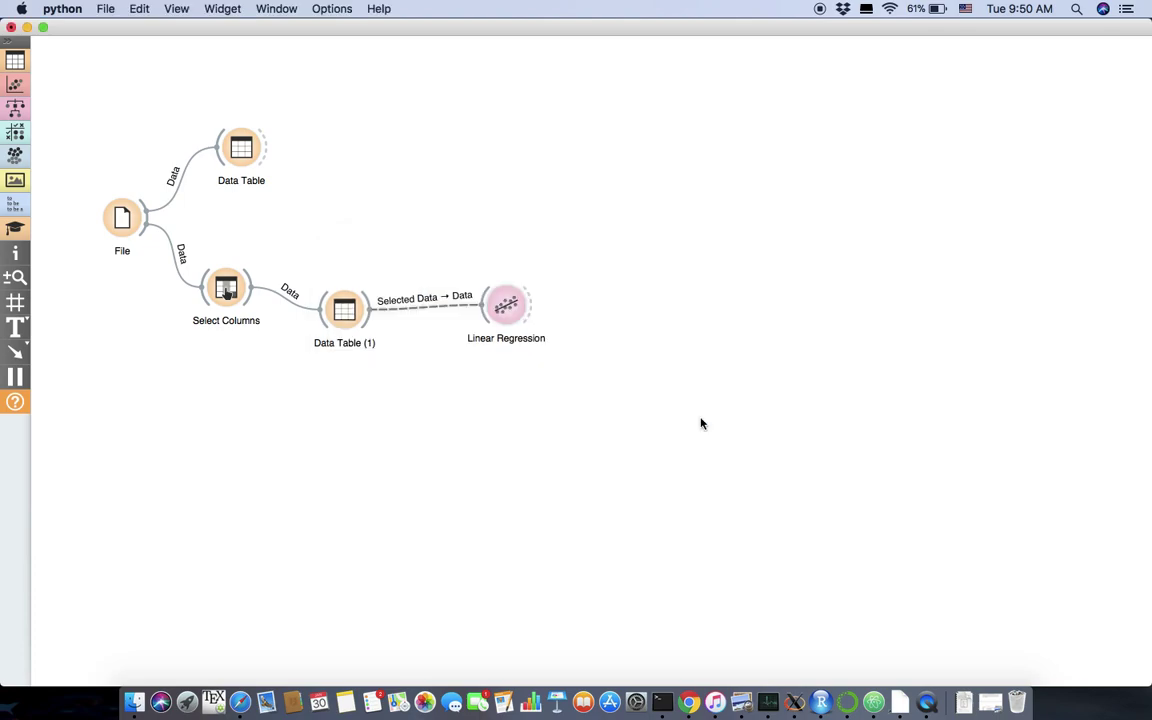
double_click(434, 309)
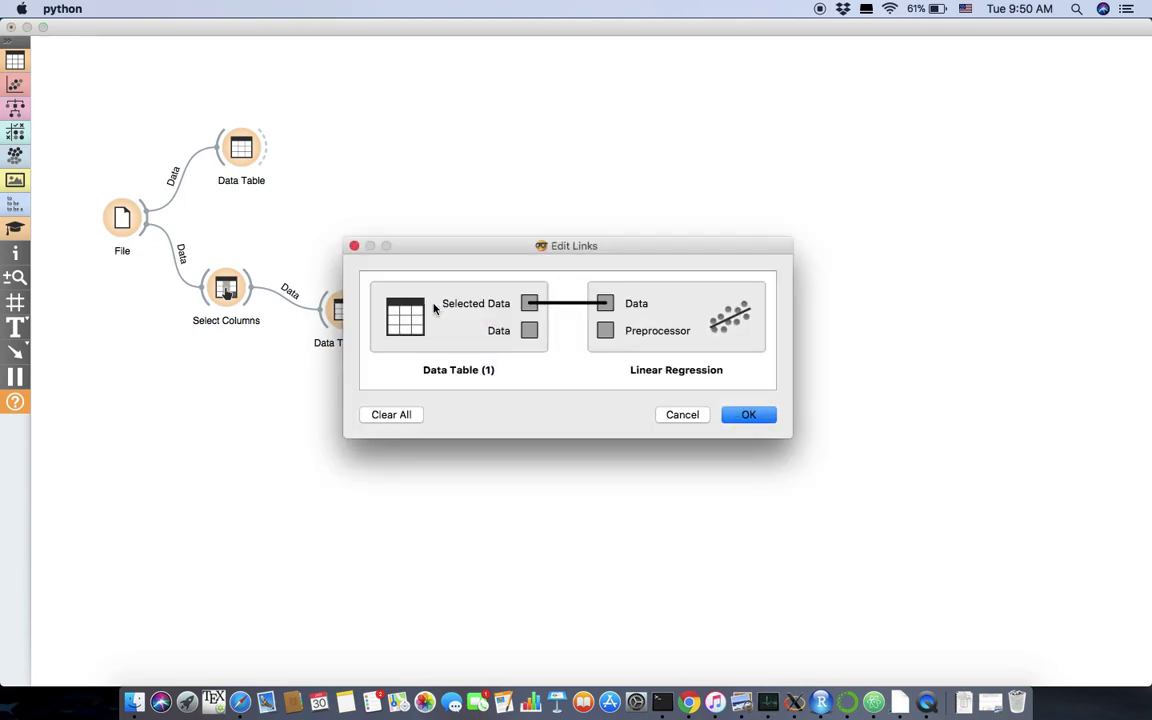
click(532, 302)
drag(530, 329, 605, 303)
click(744, 413)
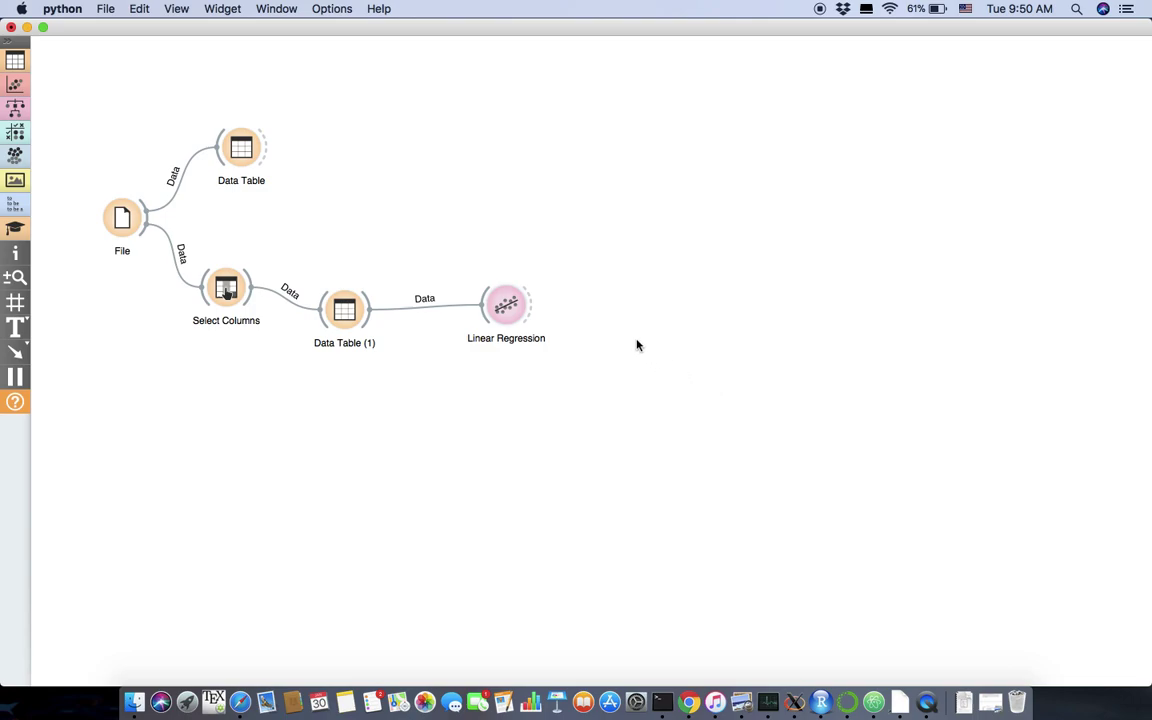
- Add Data Table (2) for Linear Regression coefficients and view the intercept and three coefficients
drag(533, 307, 643, 308)
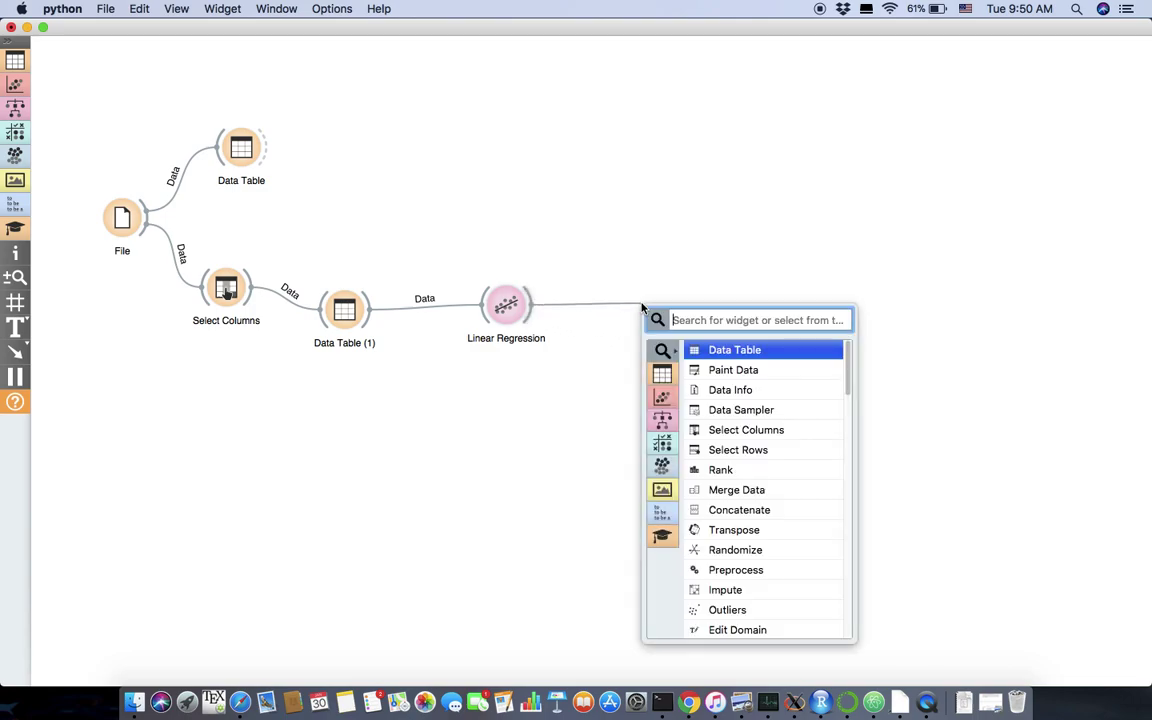
click(725, 352)
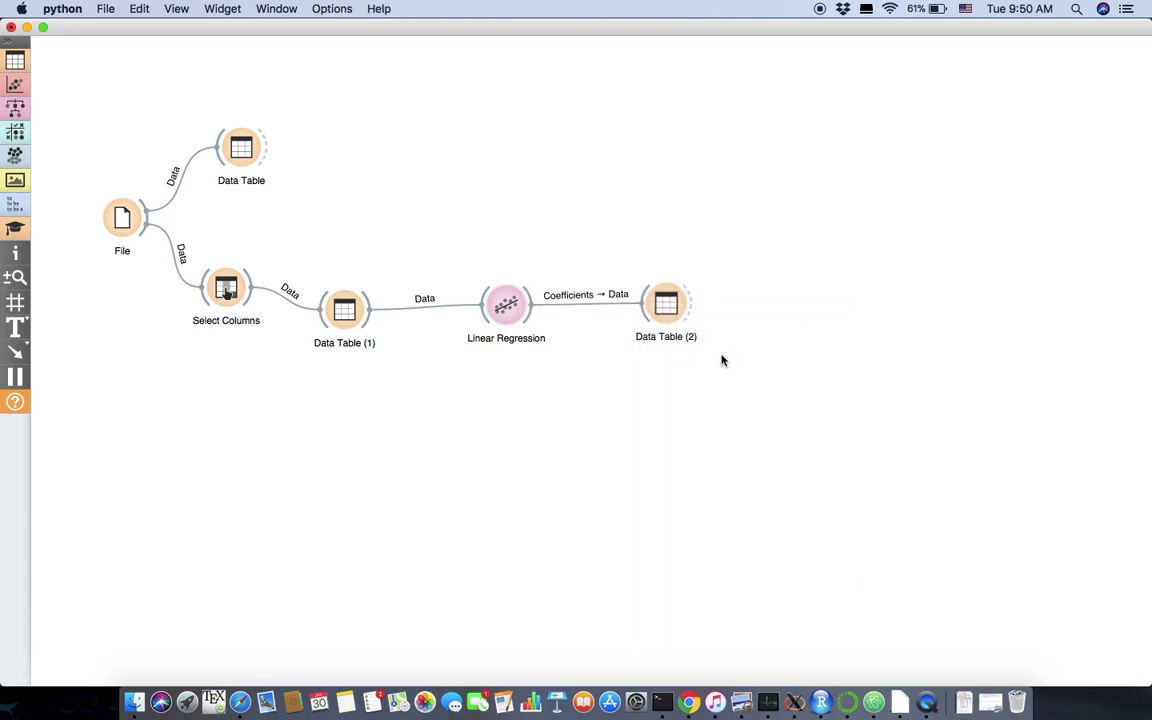
double_click(672, 308)
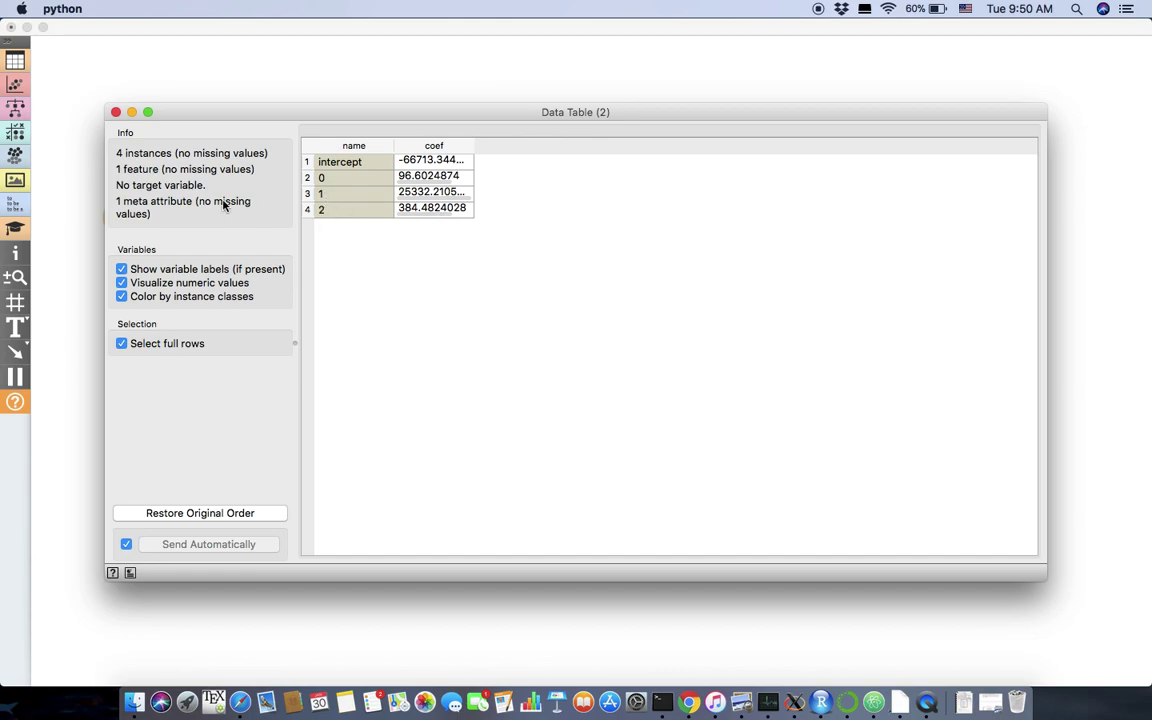
click(116, 112)
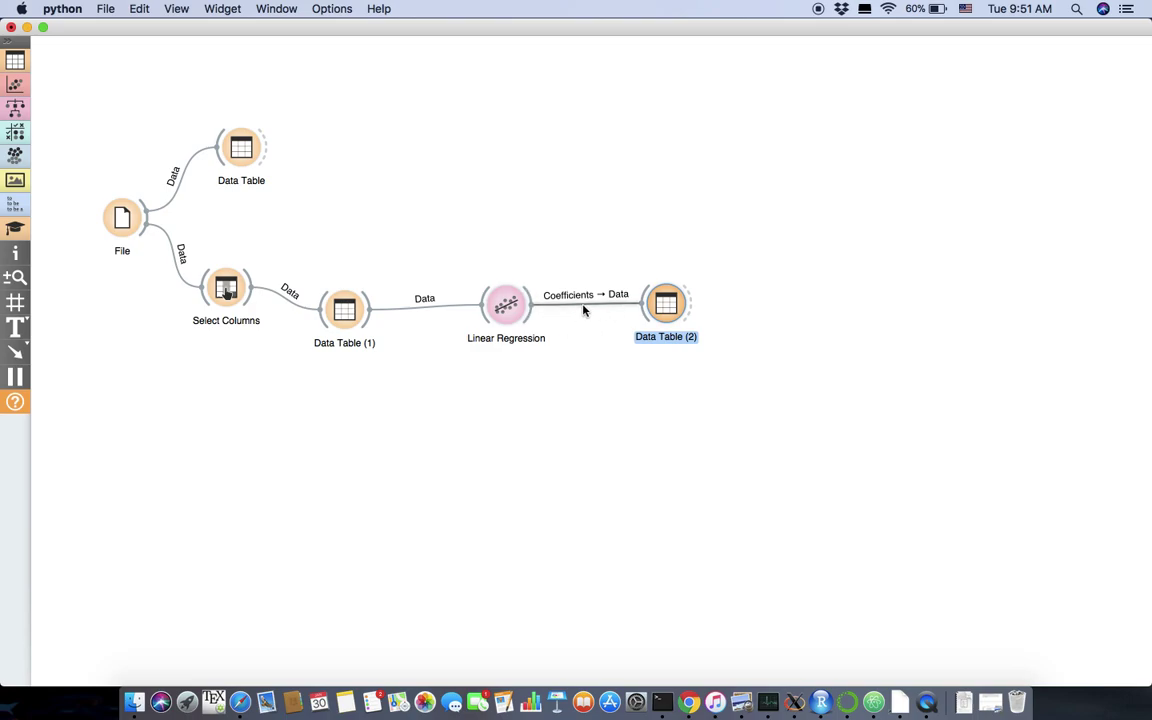
- Move Linear Regression and Data Table (2) up, and add a new File widget
drag(505, 305, 502, 257)
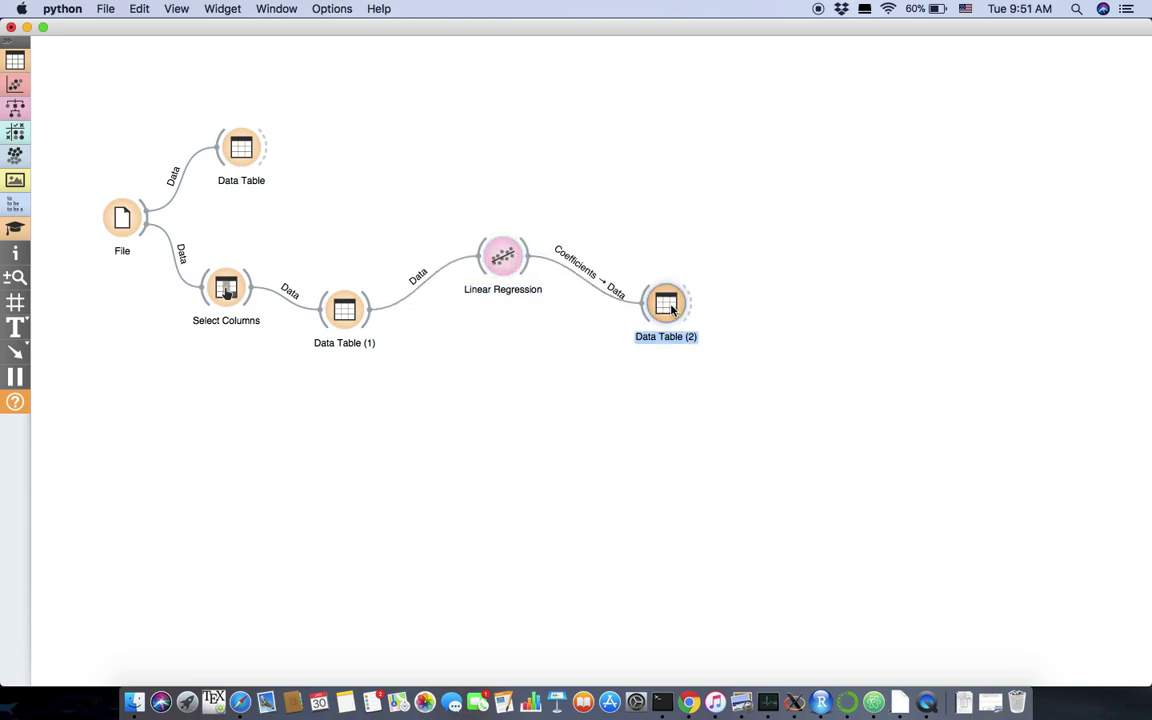
drag(672, 309, 681, 225)
right_click(137, 456)
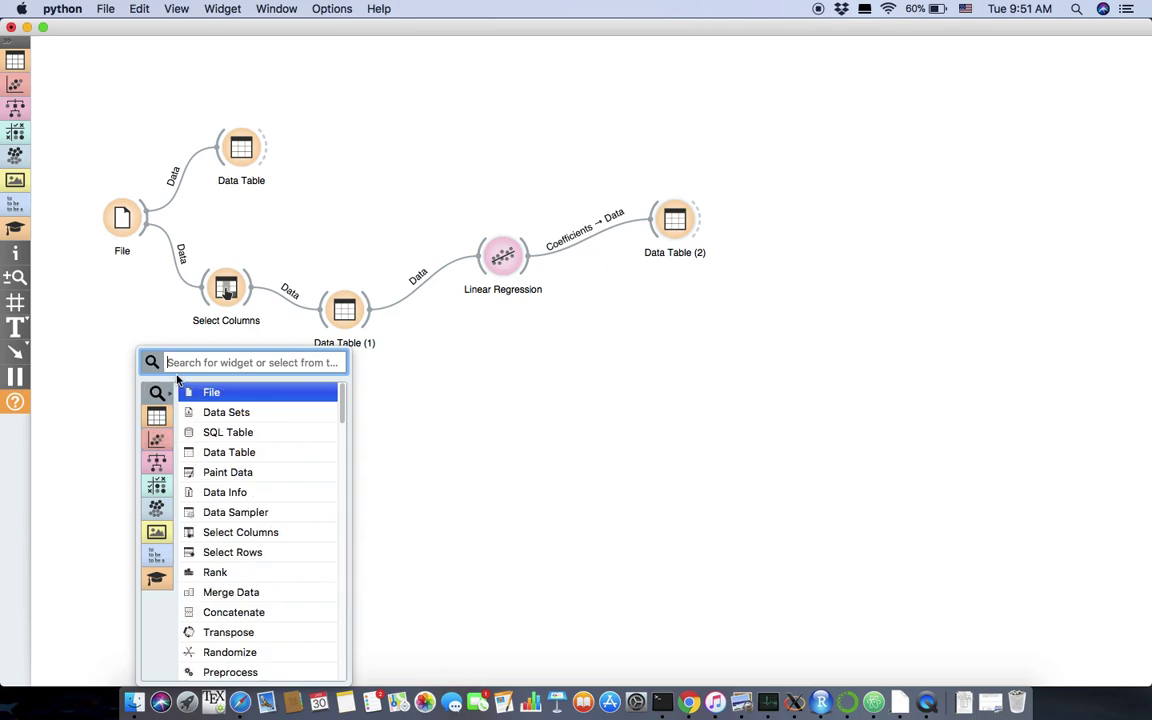
key(Return)
- Load house_test.csv (25 instances, 5 features) into File (1)
double_click(124, 459)
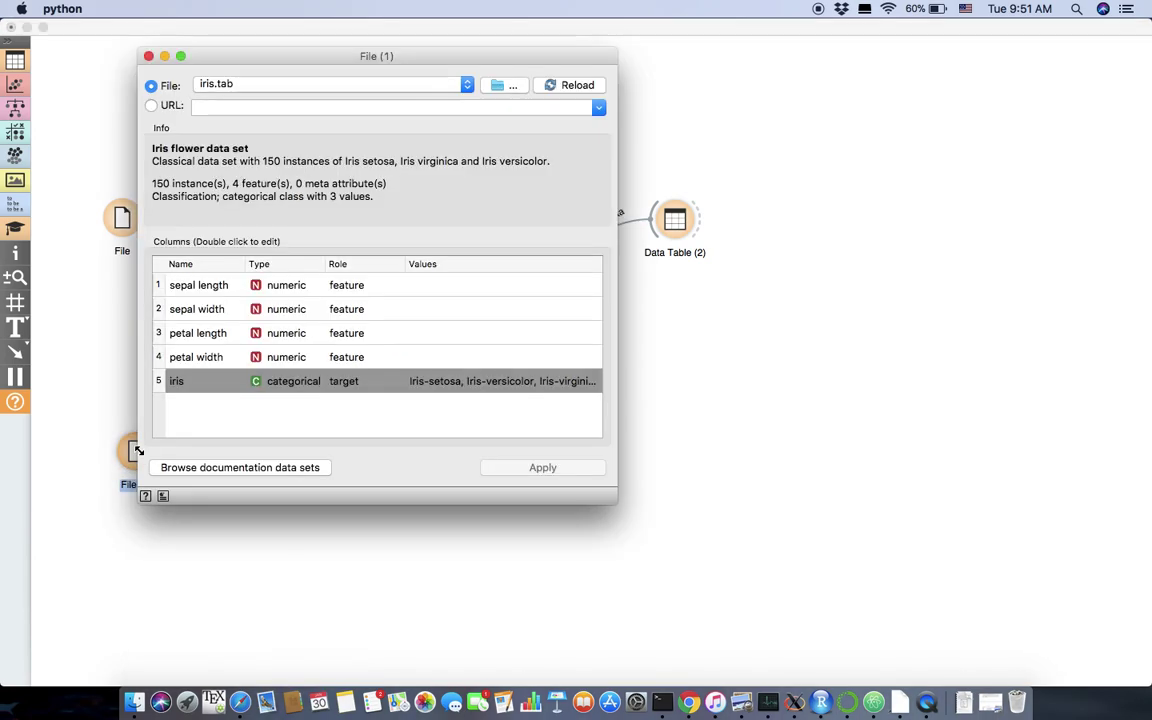
click(452, 85)
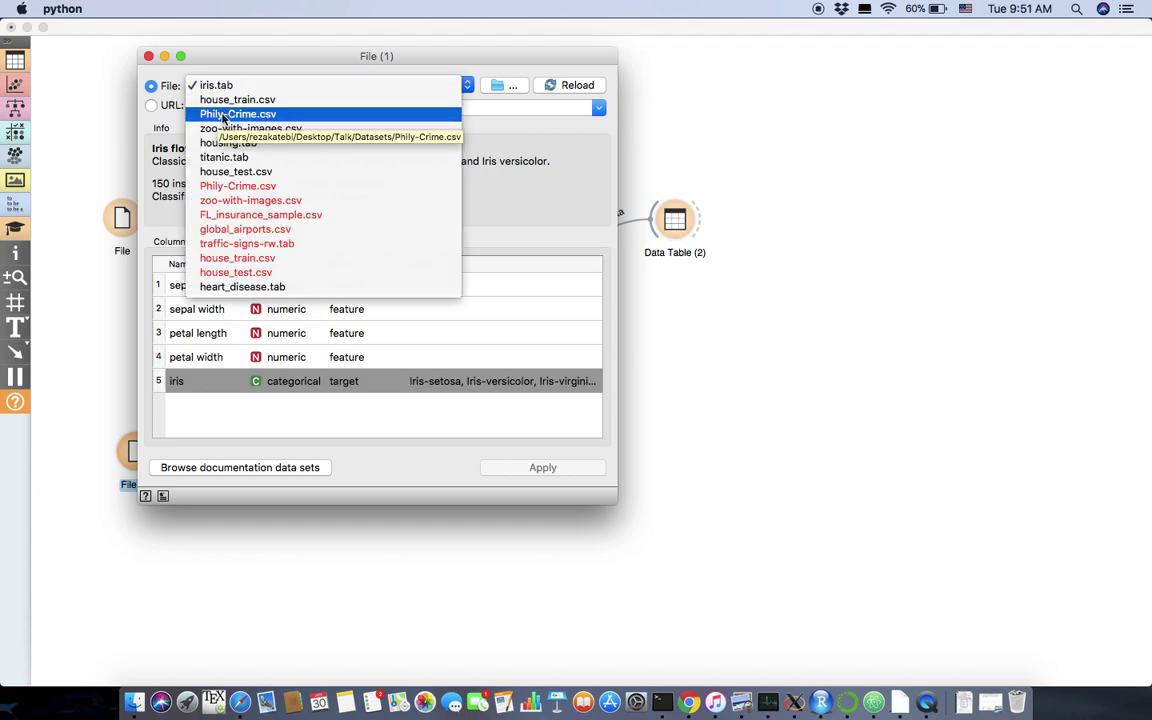
click(241, 176)
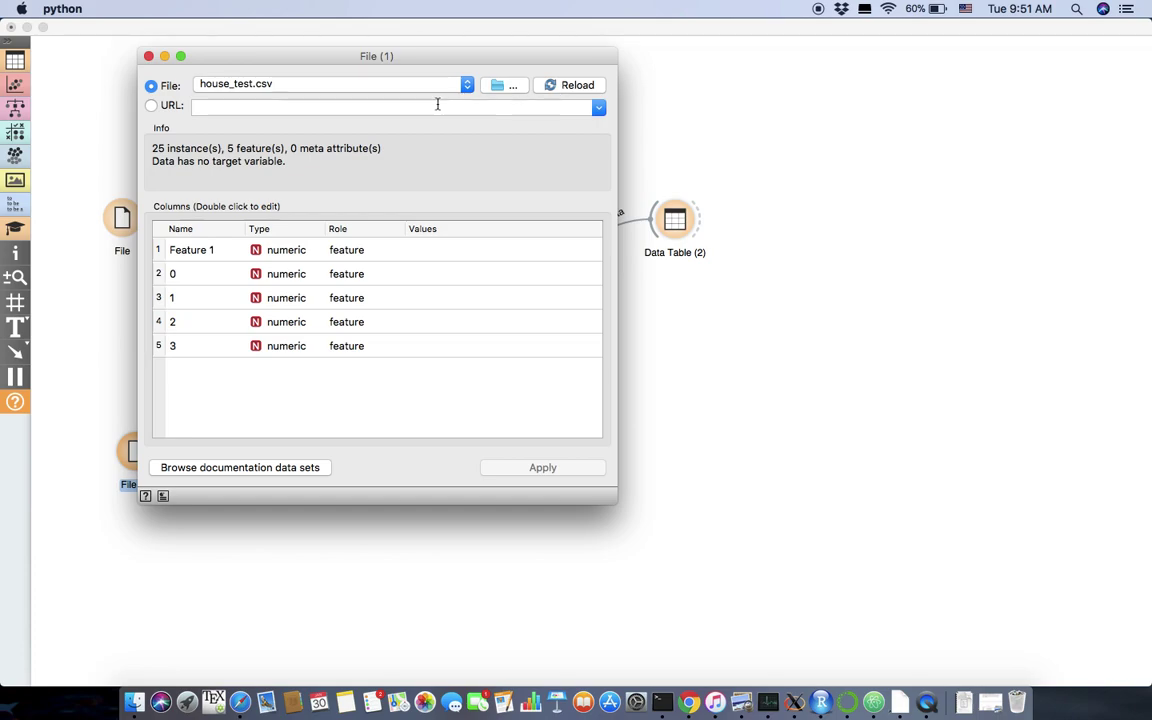
- Add Select Columns (1) fed by File (1) and confirm features 0, 1, 2 with target 3
click(148, 56)
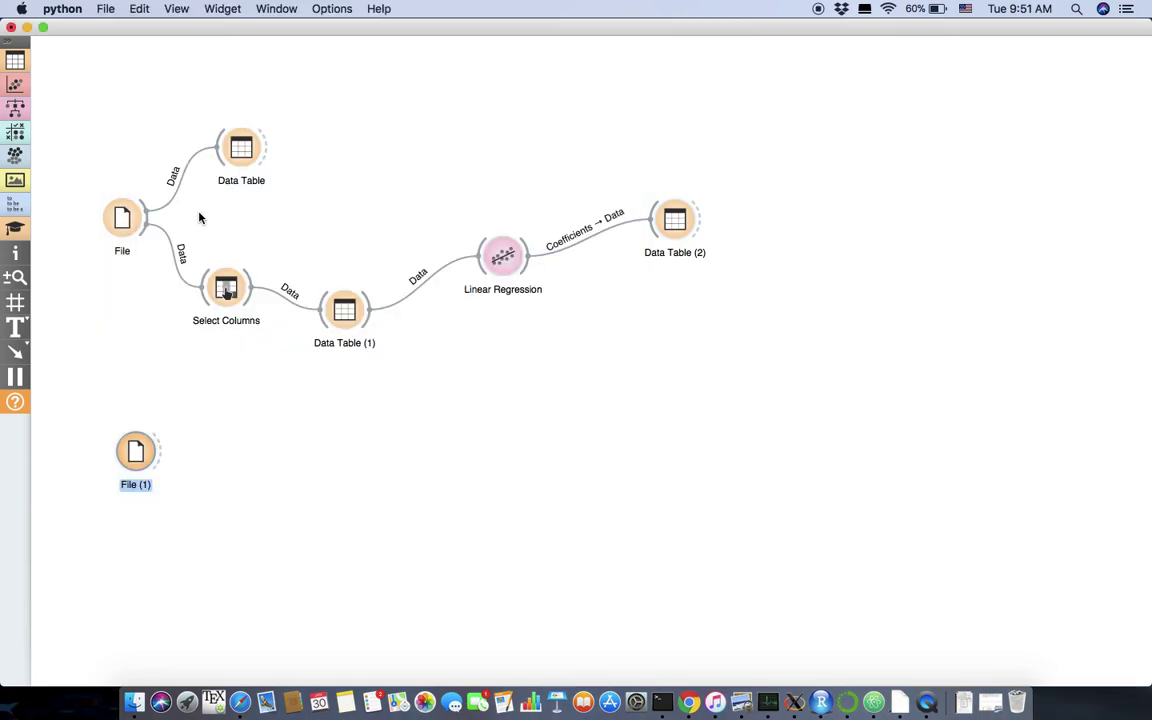
drag(164, 458, 262, 440)
mouse_move(277, 437)
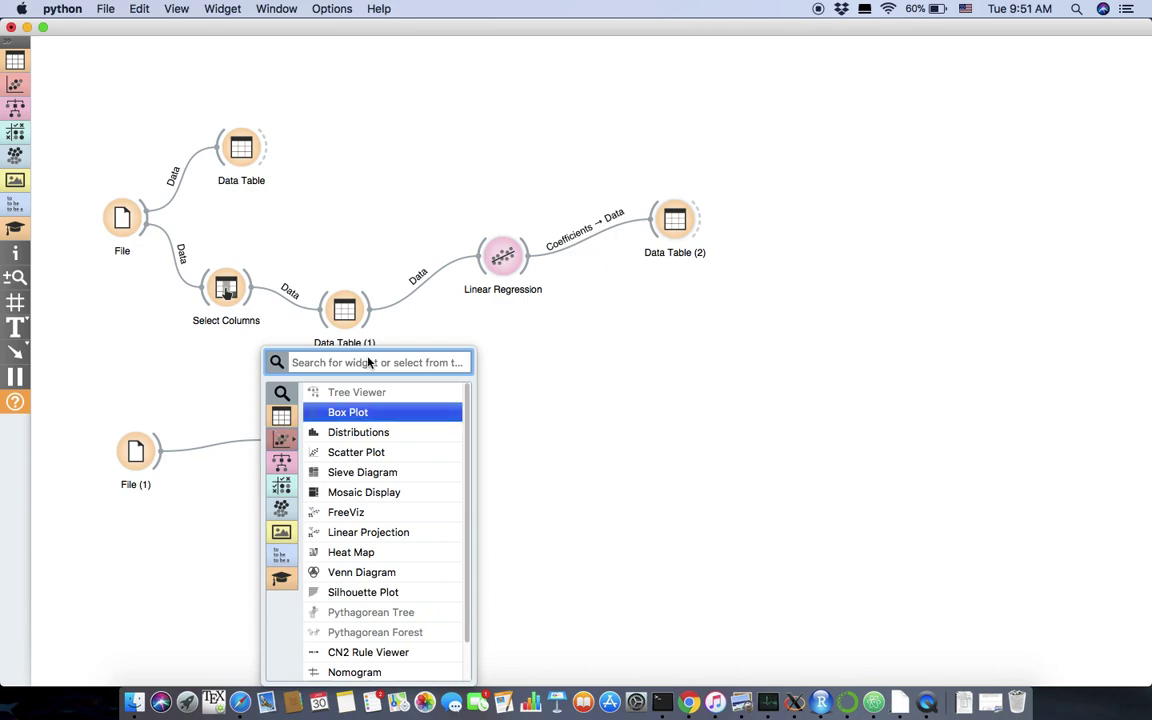
text(sele)
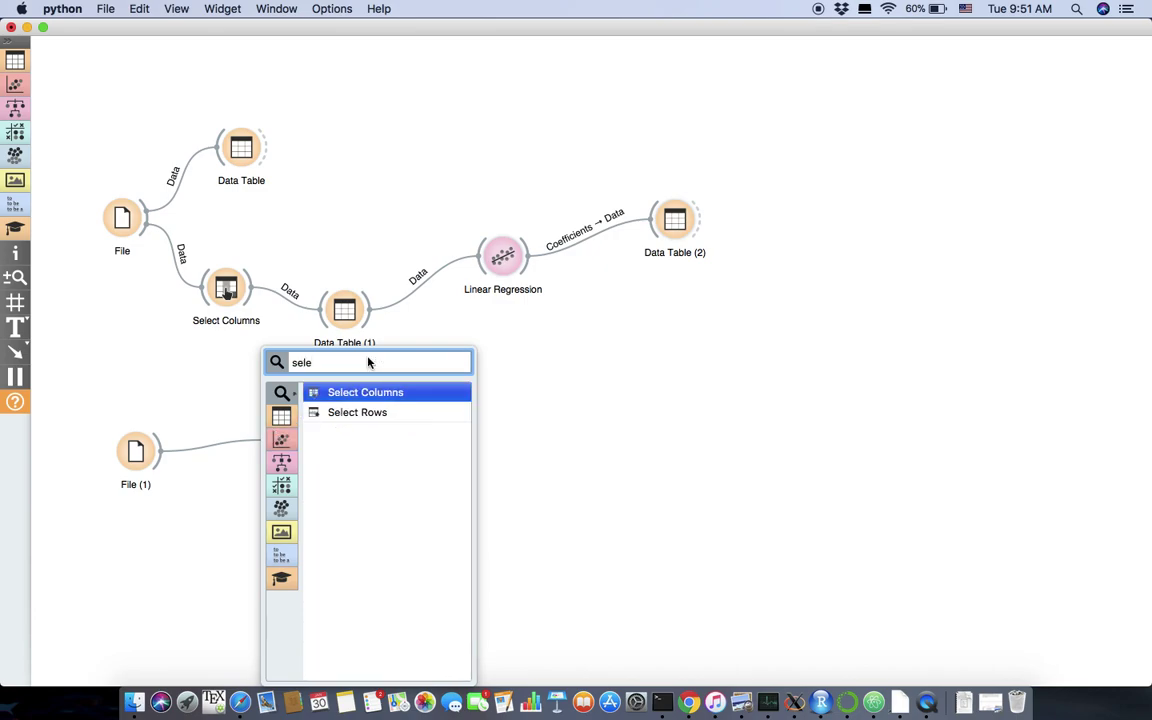
key(Return)
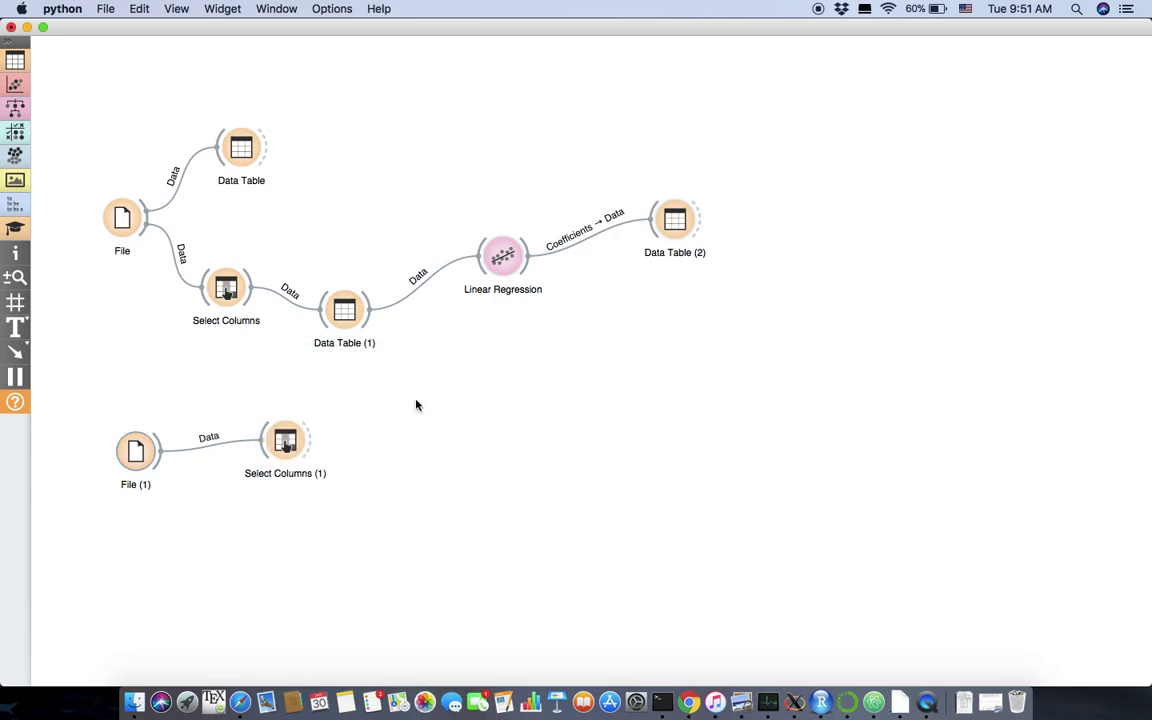
double_click(287, 445)
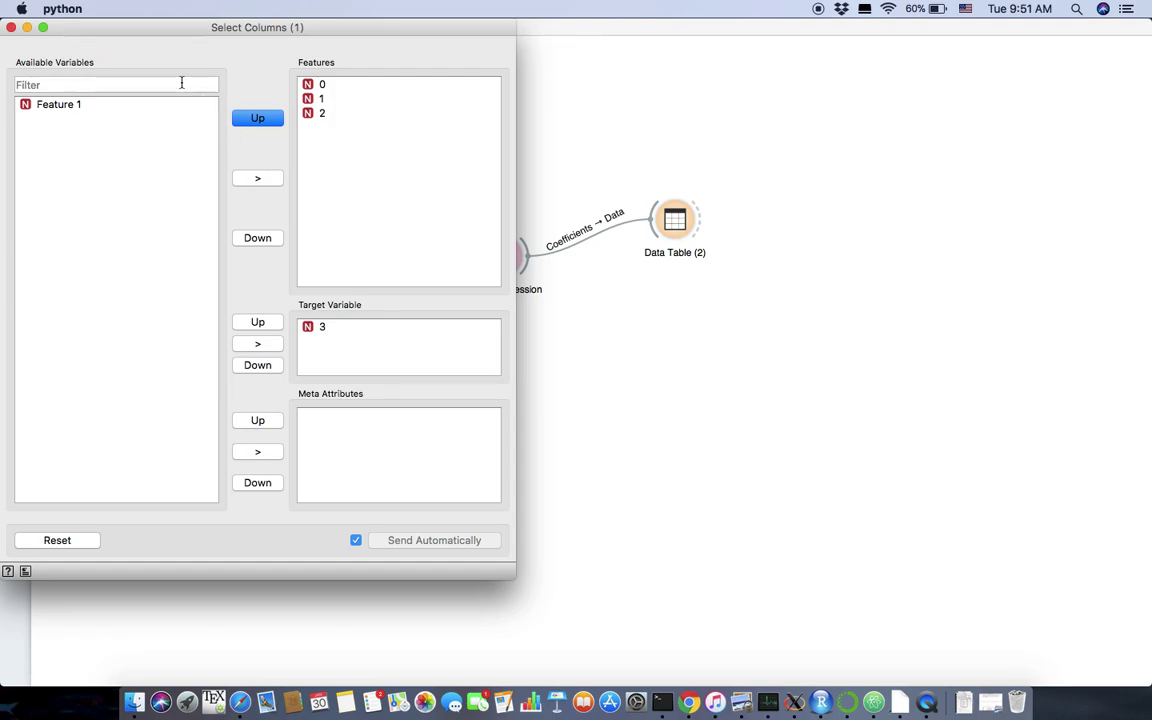
click(12, 27)
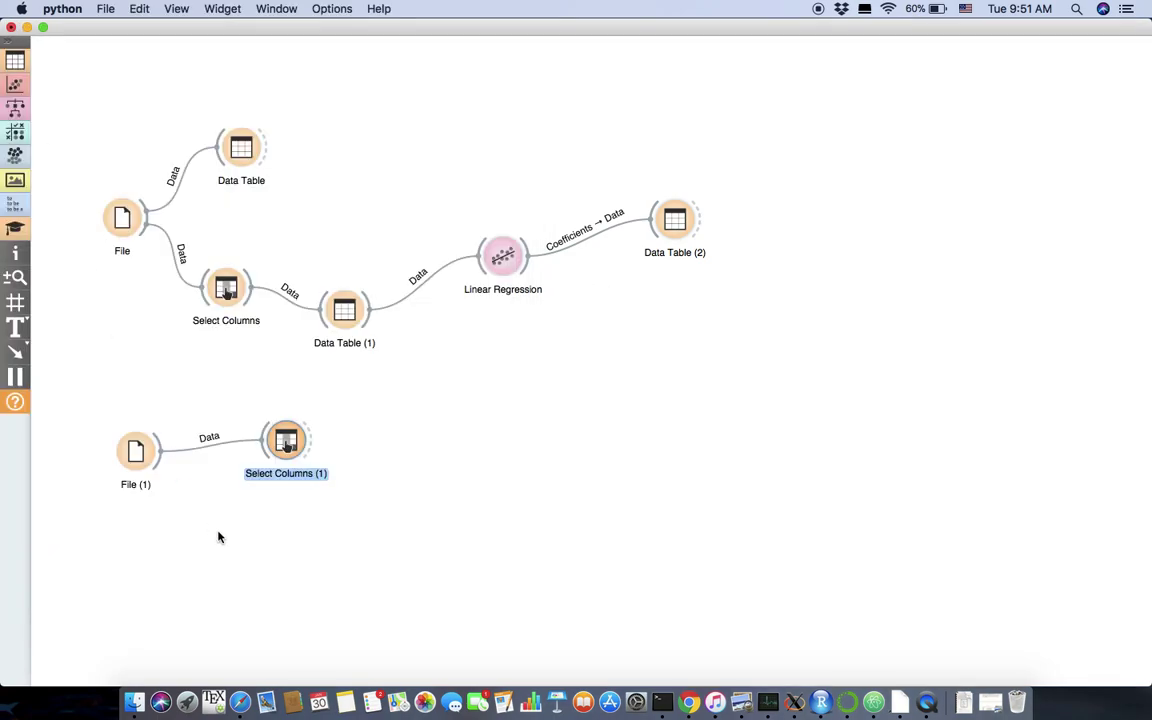
- Add Data Table (3) linked from File (1) and view its 25 test rows
drag(158, 452, 216, 548)
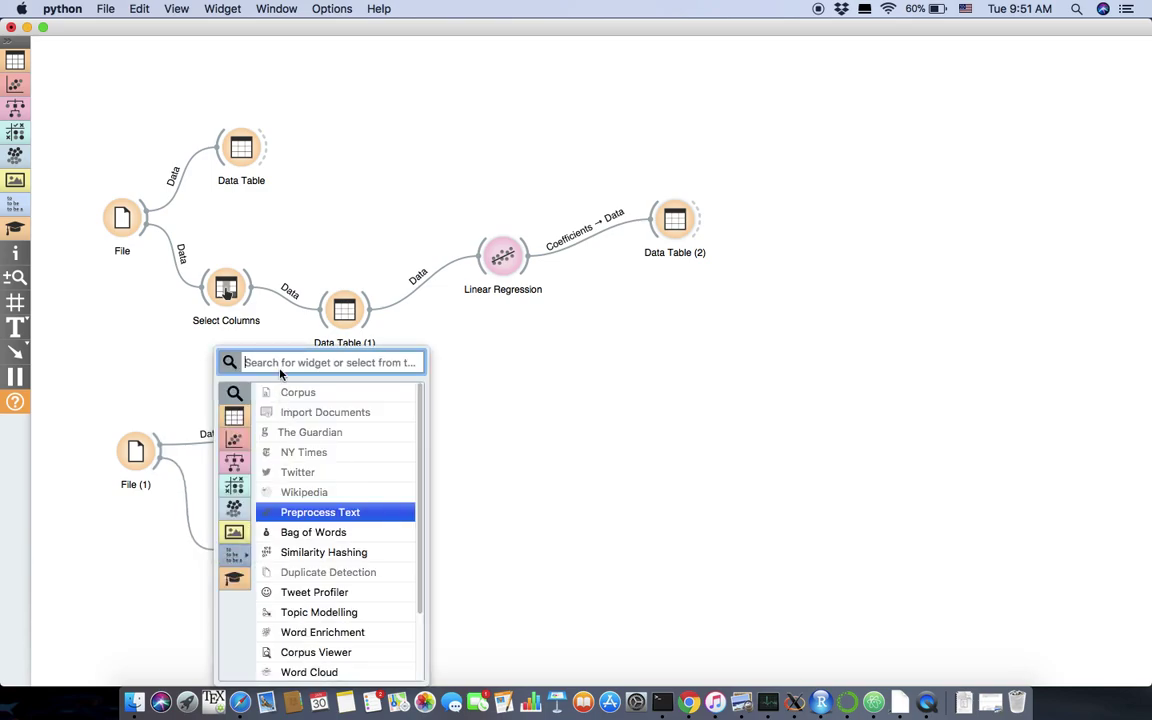
text(data)
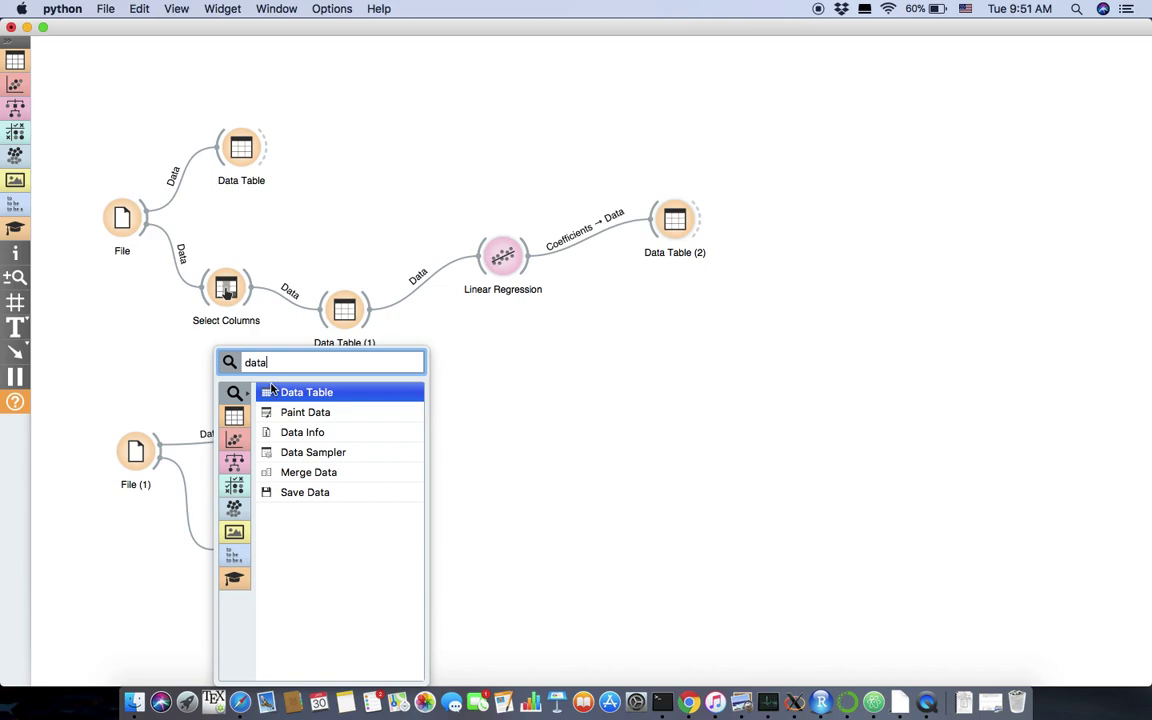
key(Return)
double_click(243, 556)
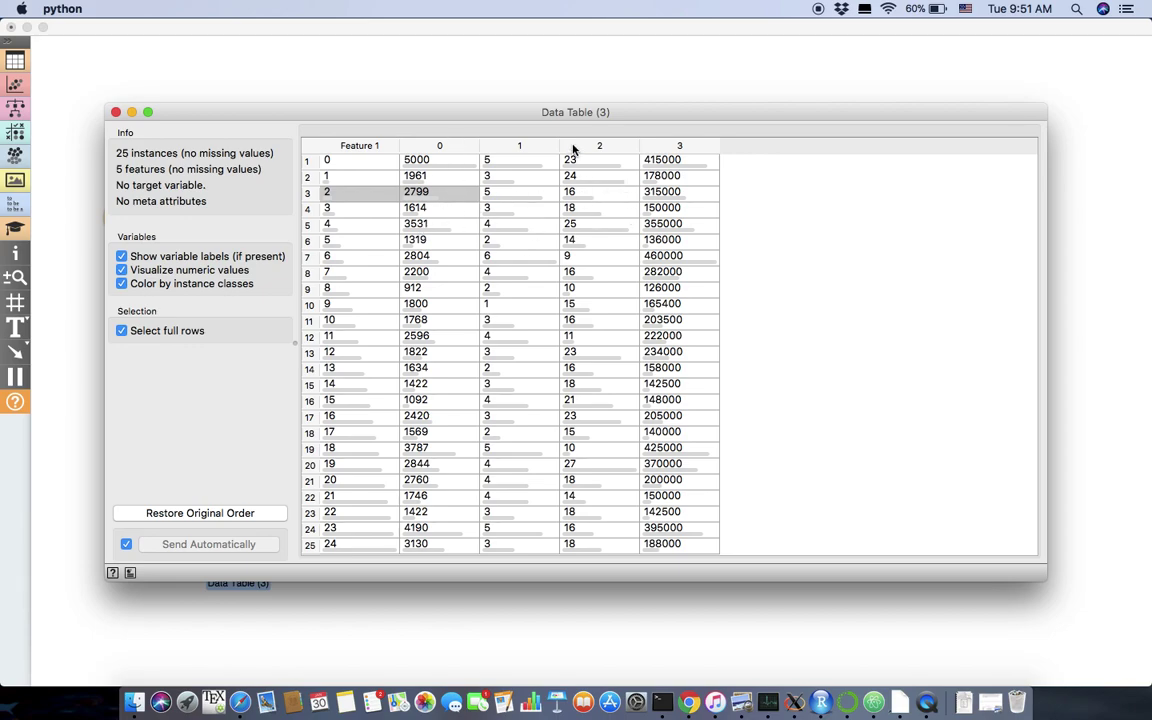
click(115, 113)
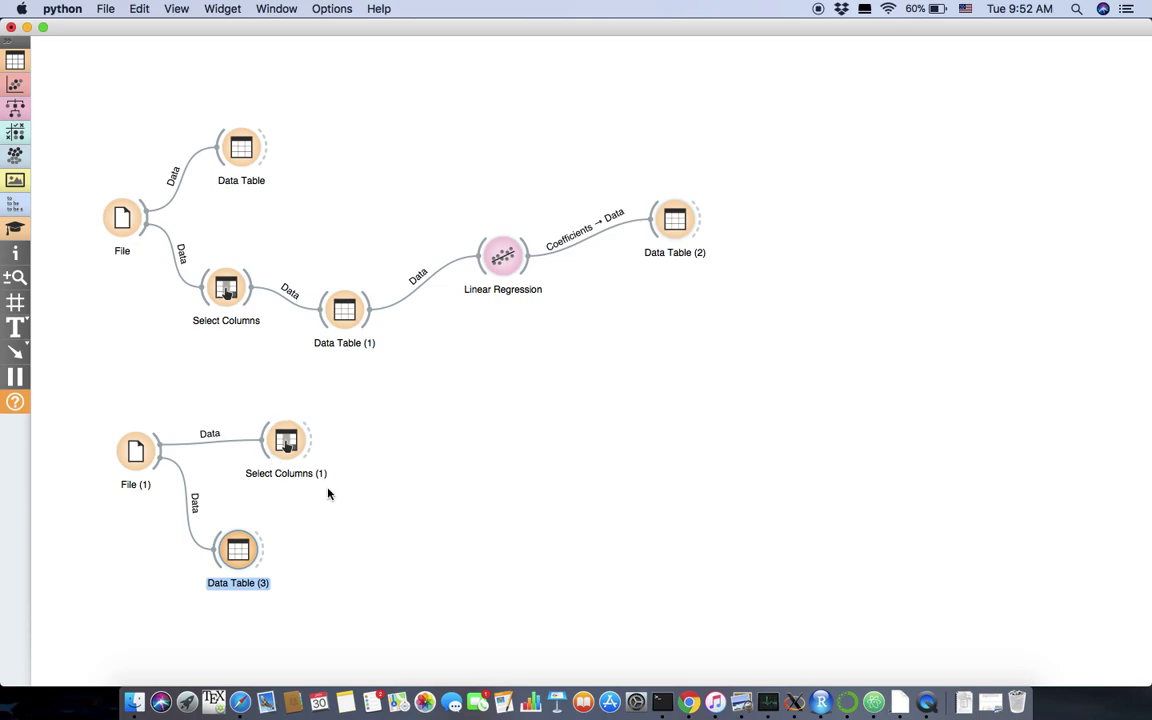
- Add a Predictions widget via the 'pred' search and feed it Select Columns (1) data
right_click(668, 441)
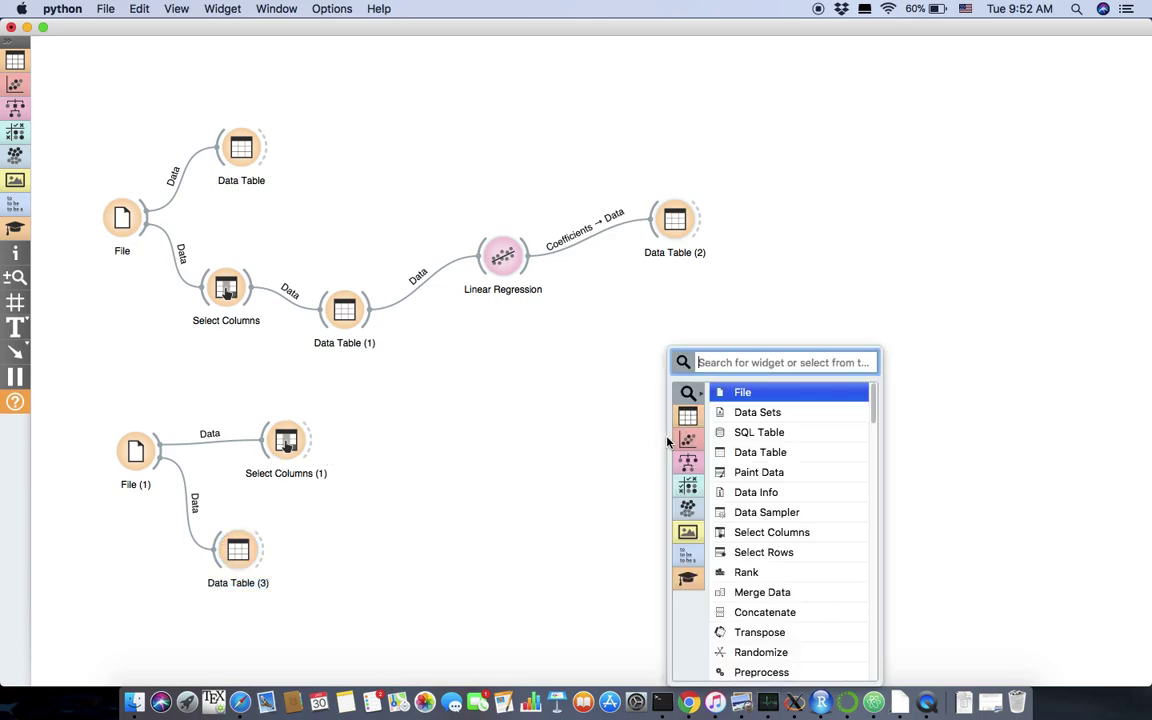
text(pred)
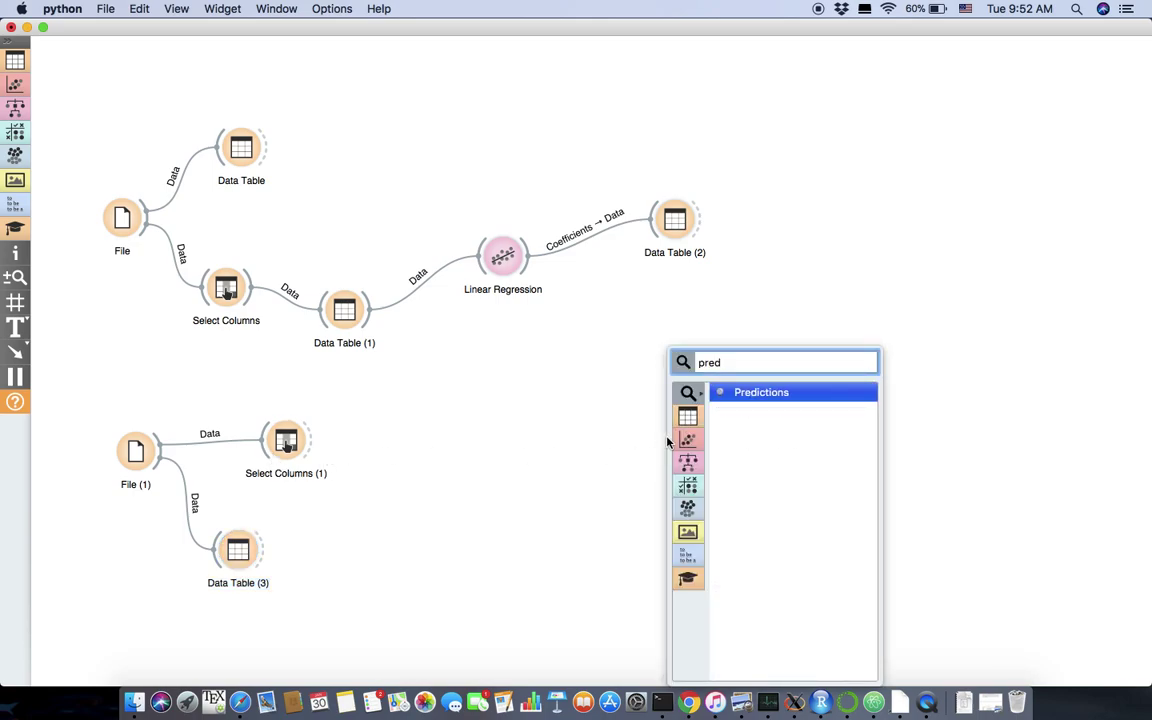
key(Return)
drag(668, 441, 697, 455)
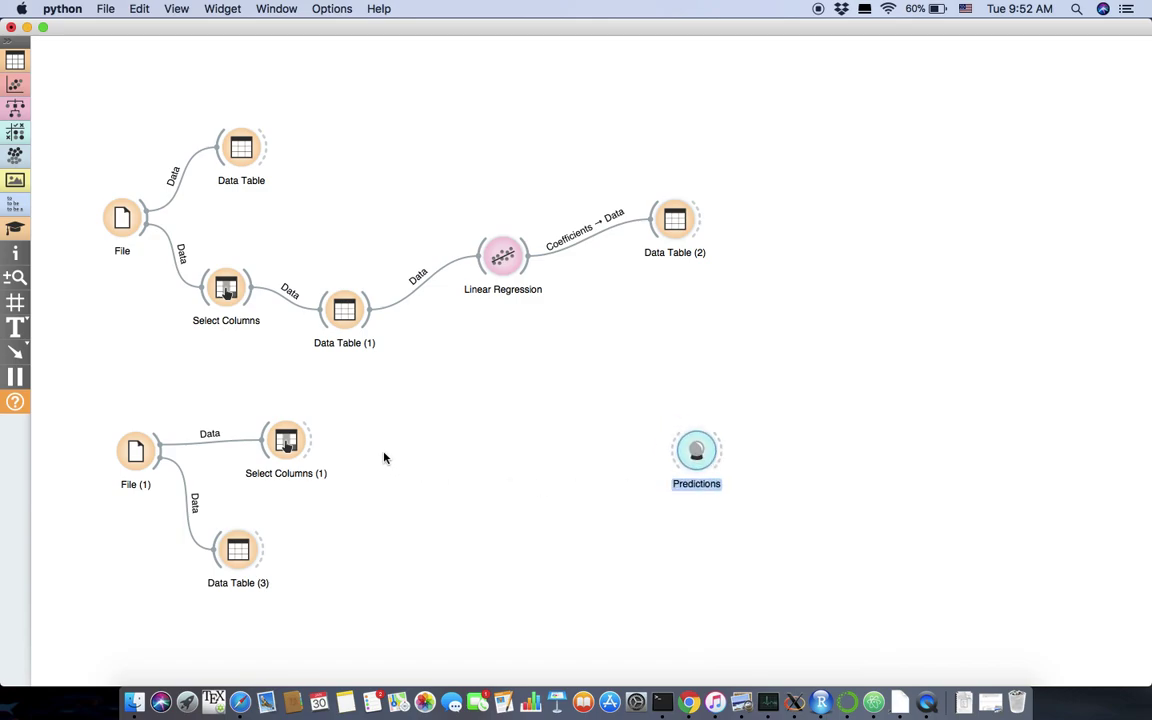
drag(311, 448, 672, 453)
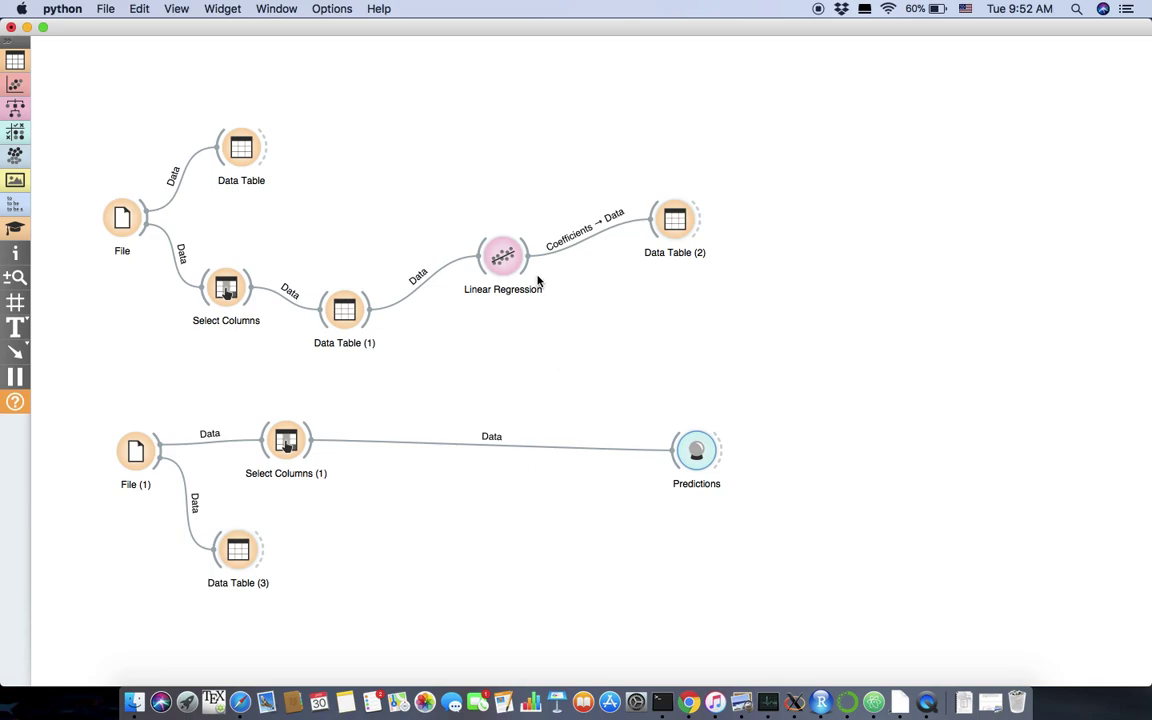
- Check the Predictions results window, move it off the canvas, then close it
double_click(696, 452)
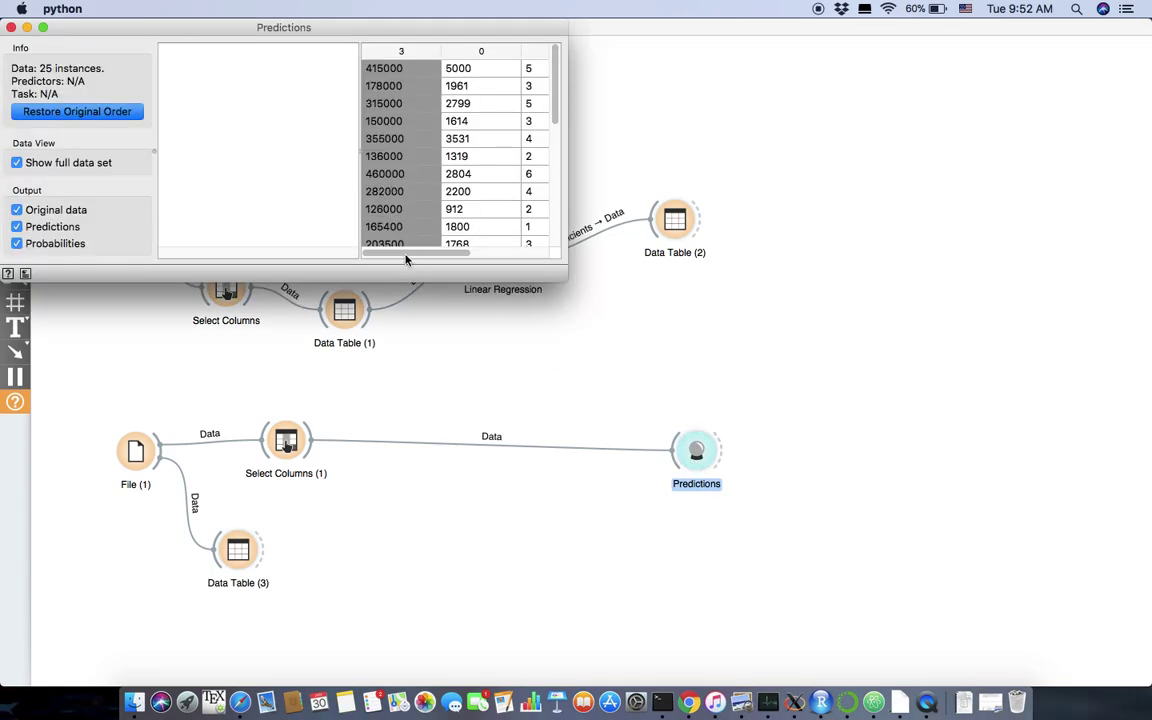
drag(406, 259, 345, 257)
drag(375, 24, 672, 443)
click(155, 258)
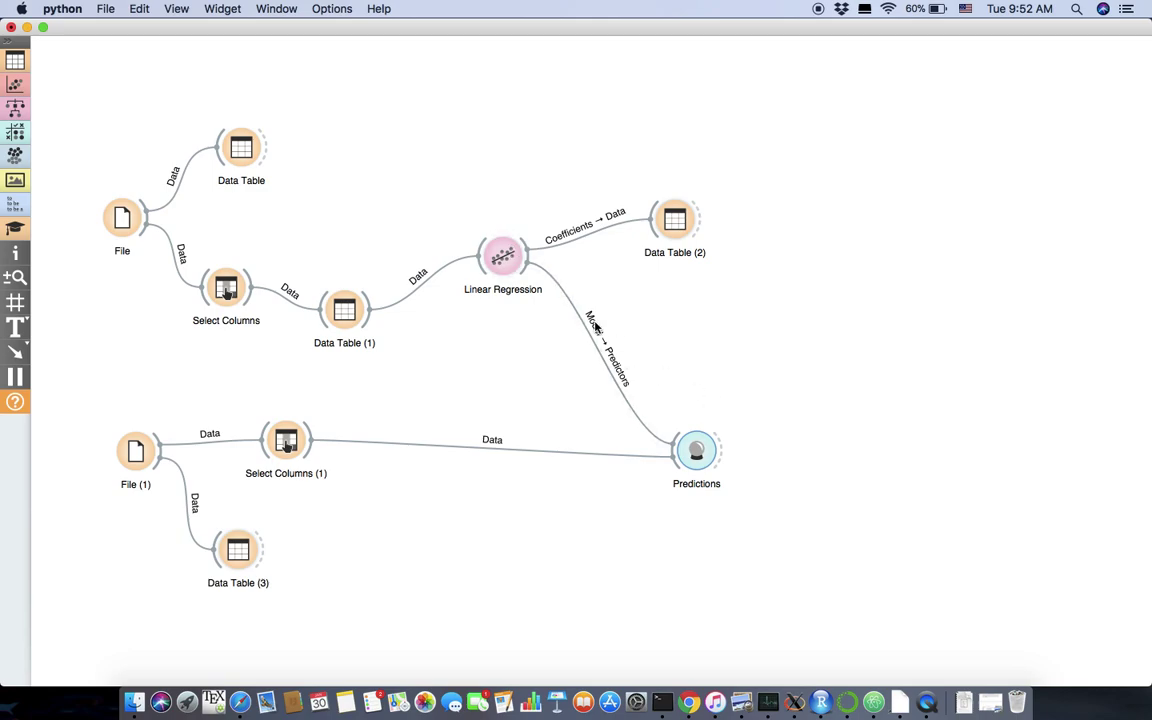
- Reopen Predictions, enlarge its window, and review Linear Regression's predictions for the 25 test houses
double_click(696, 450)
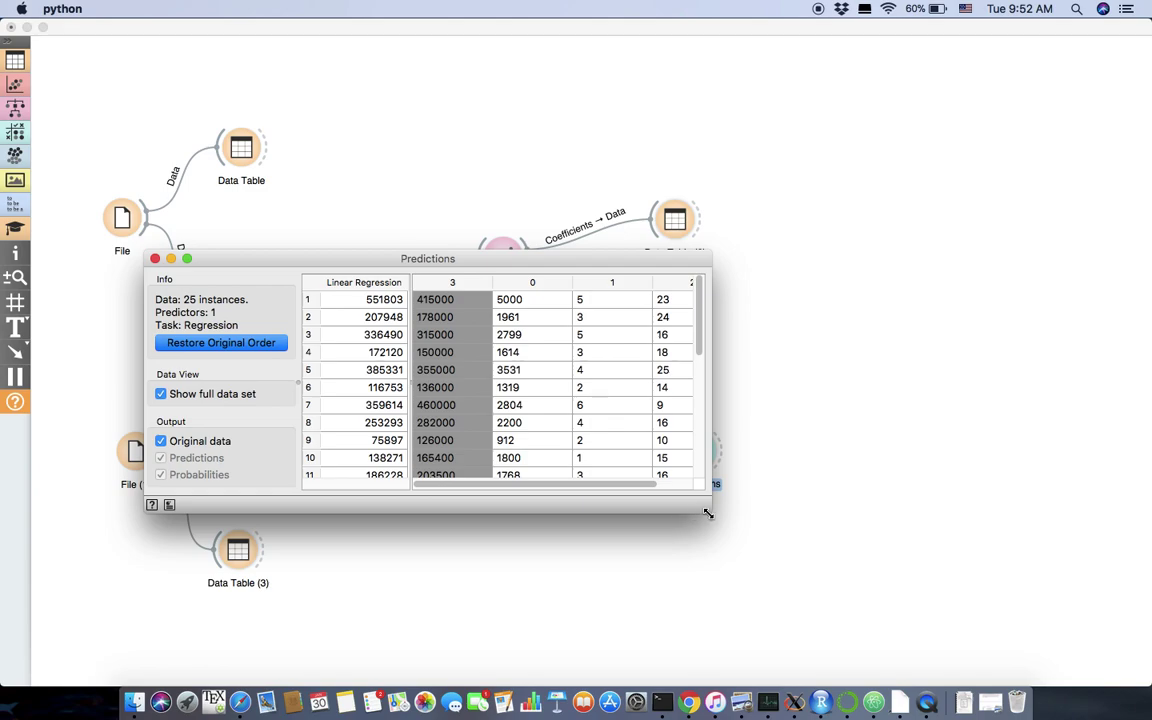
drag(708, 513, 918, 622)
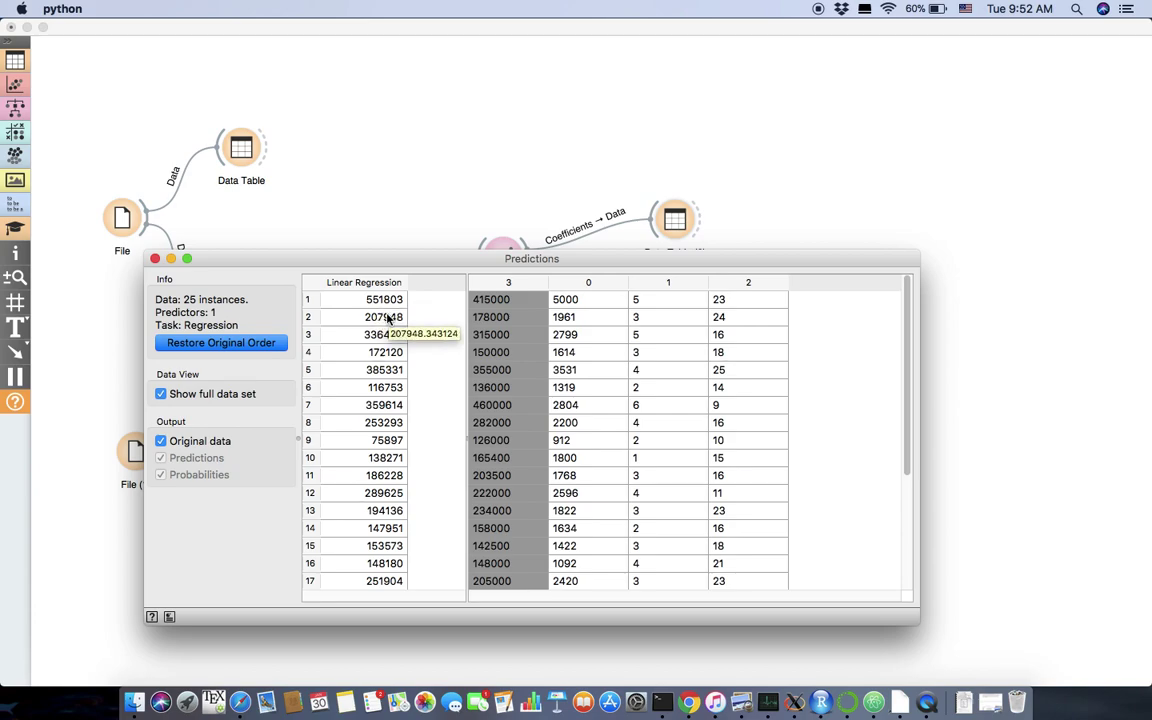
scroll(383, 316, down, 1)
scroll(387, 322, up, 1)
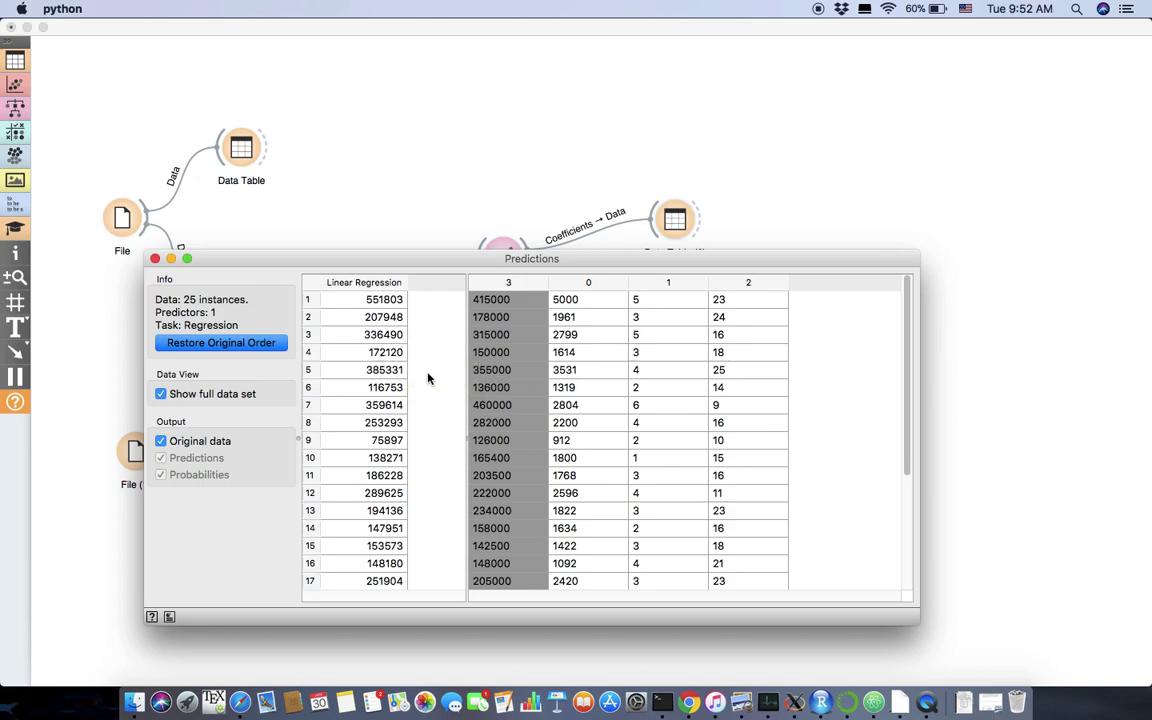
scroll(420, 500, down, 5)
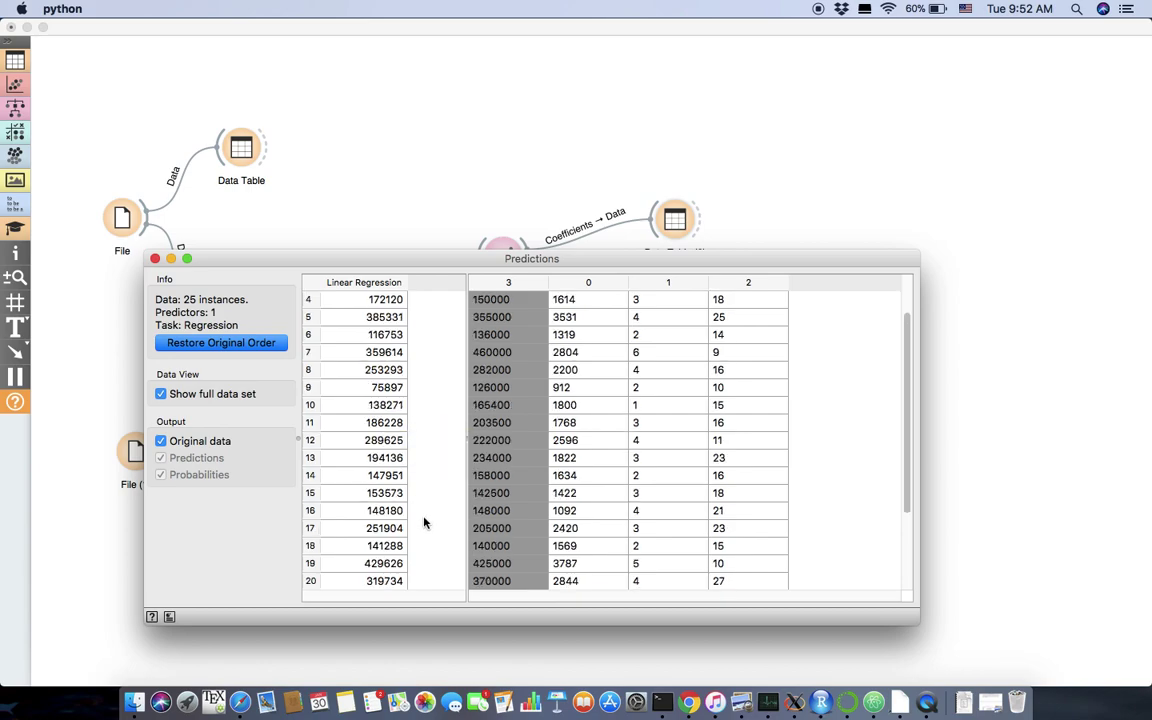
scroll(423, 510, up, 5)
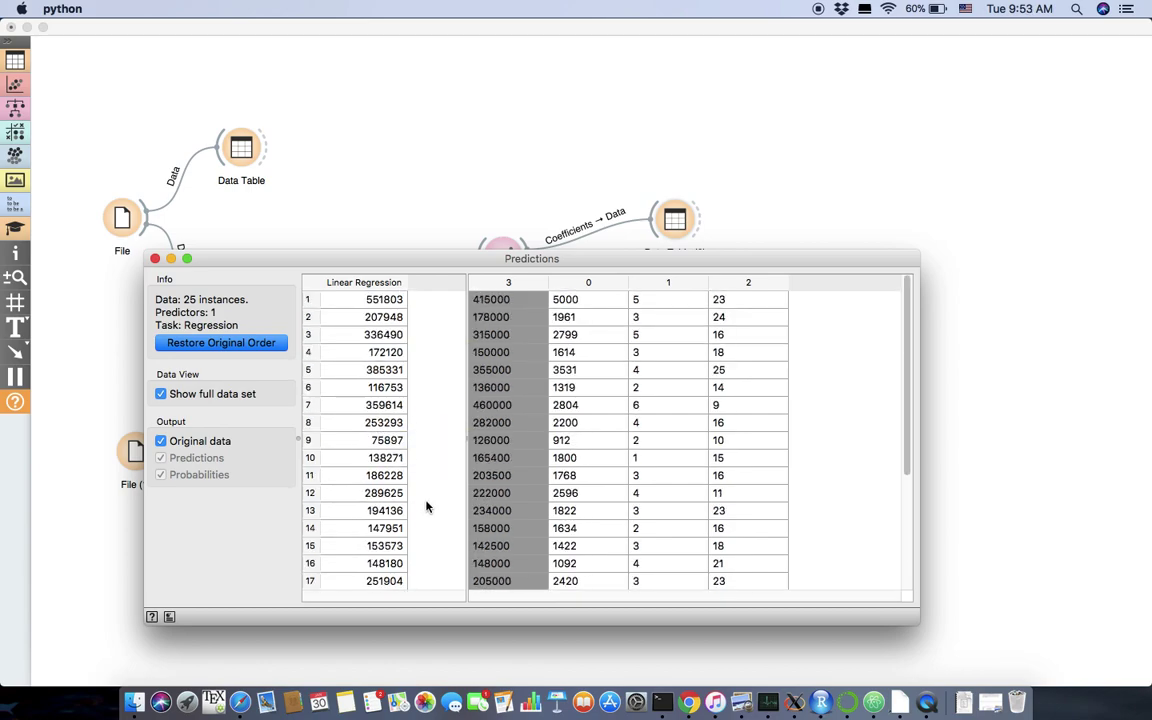
- Close the Predictions window, revealing both File branches feeding Predictions on the canvas
click(155, 259)
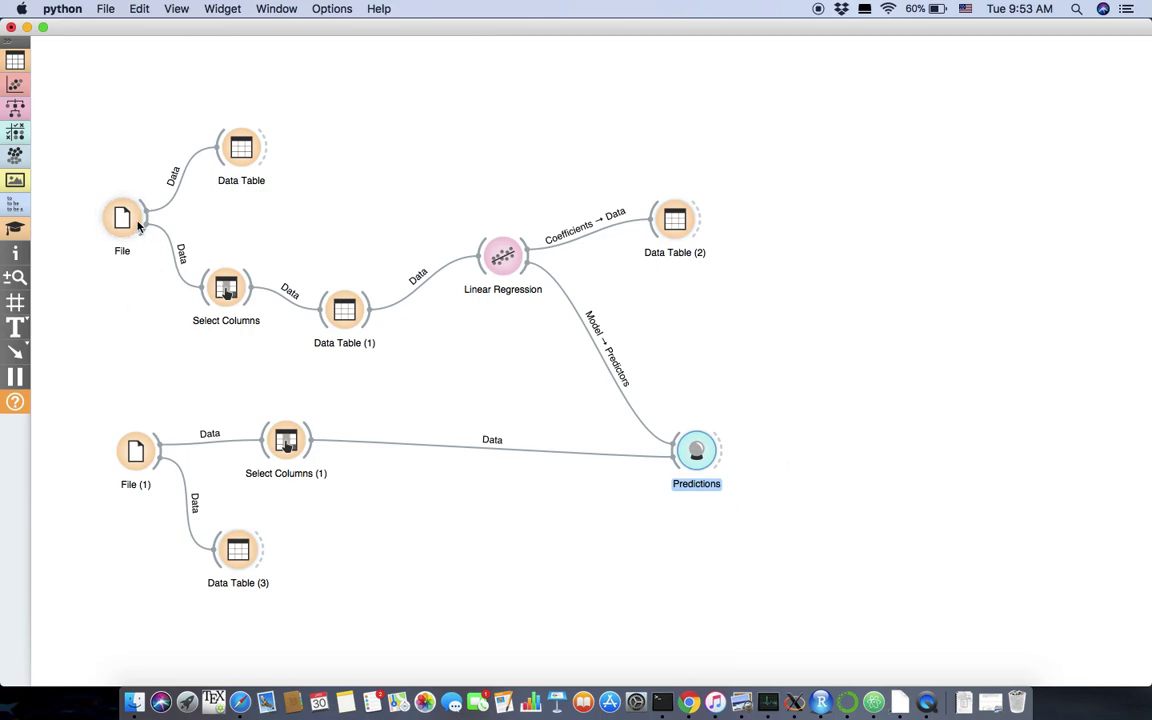